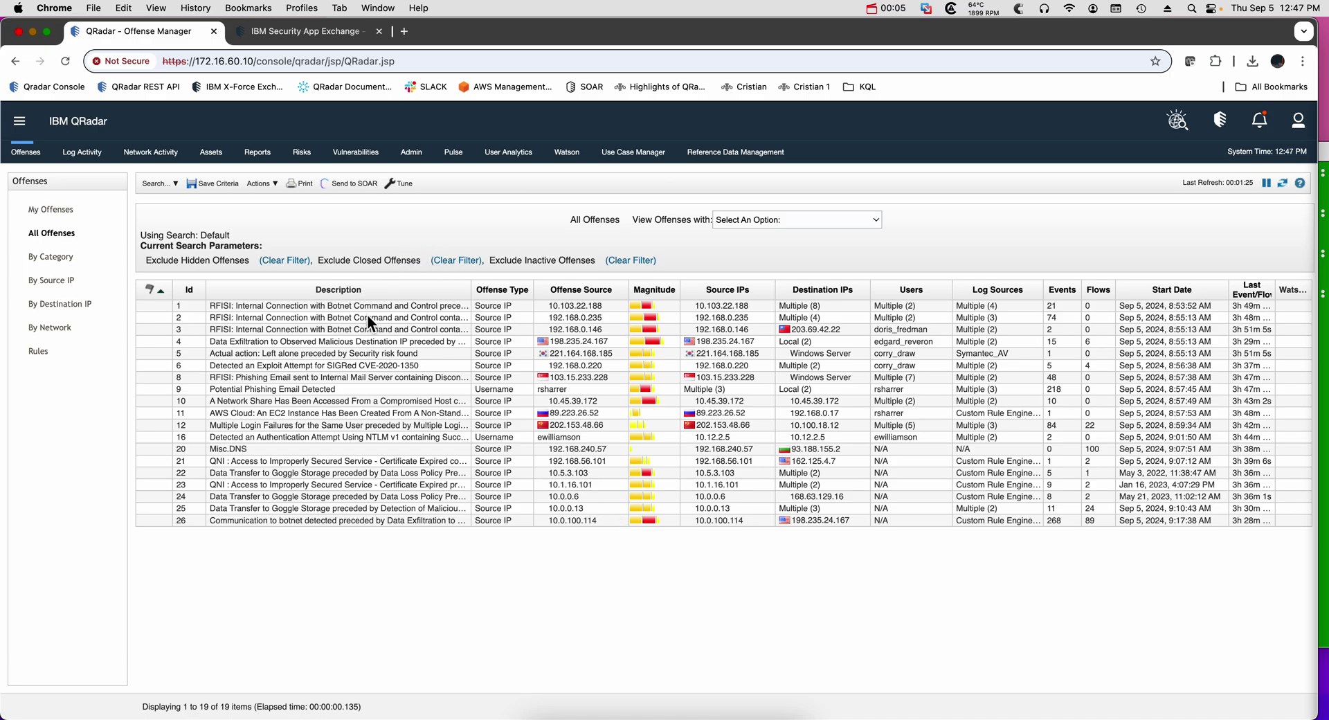
- Enable the custom theme for the console and reload the page
{"action": "left_click", "coordinate": [20, 120]}
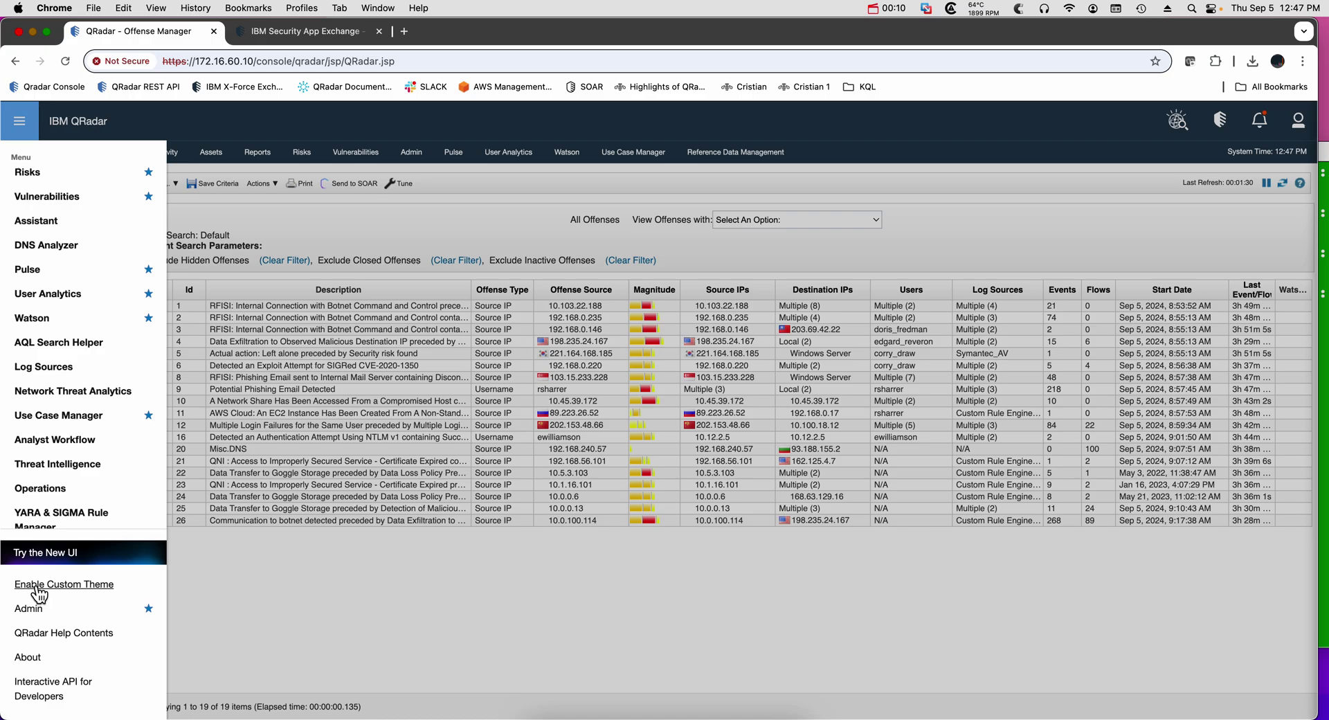
{"action": "left_click", "coordinate": [62, 587]}
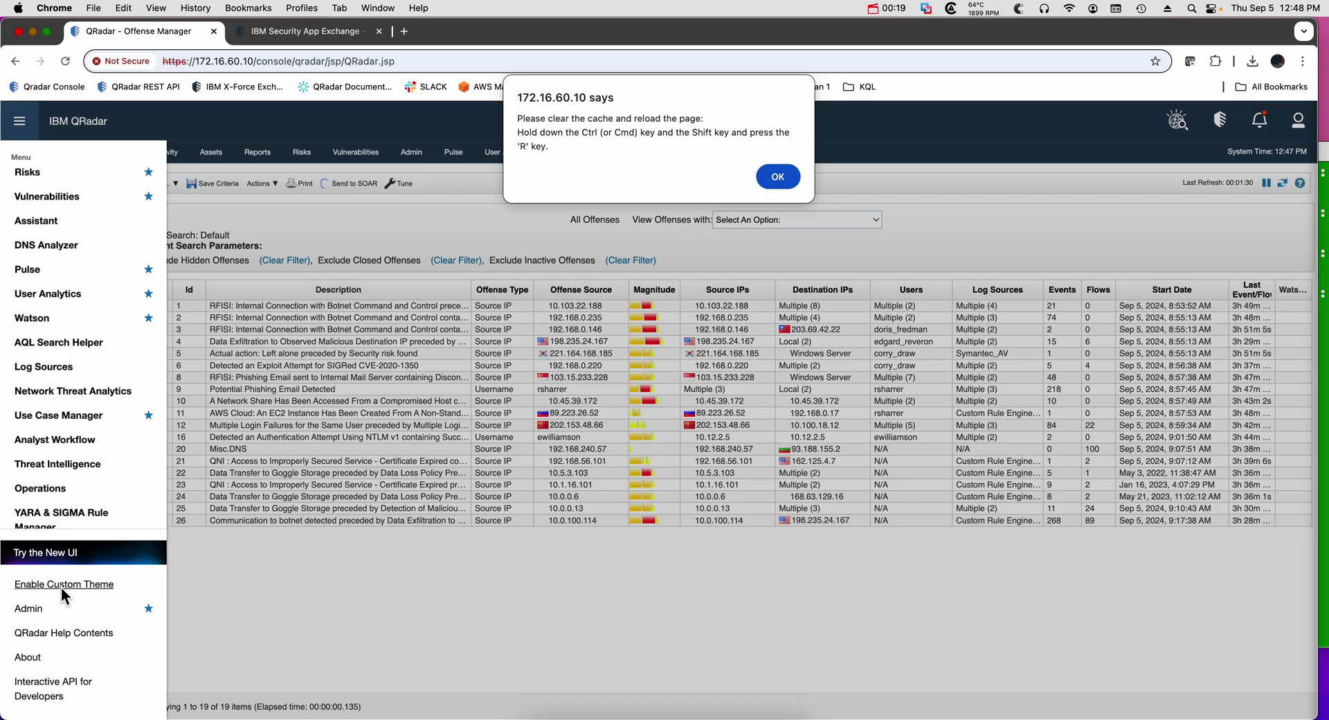
{"action": "key", "text": "Return"}
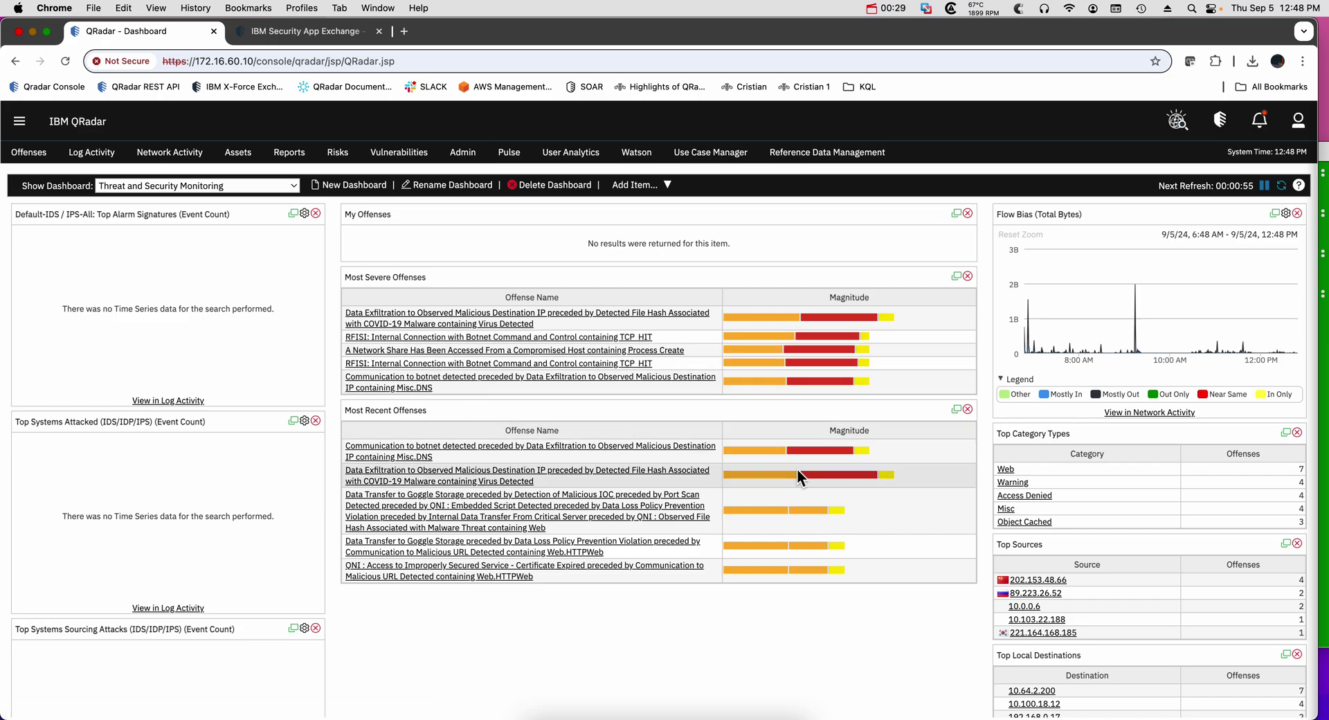
- Review the Offenses, Log Activity and Admin pages in the custom theme, and view the Analyst Custom Searches and Toolbox listing on App Exchange
{"action": "left_click", "coordinate": [33, 154]}
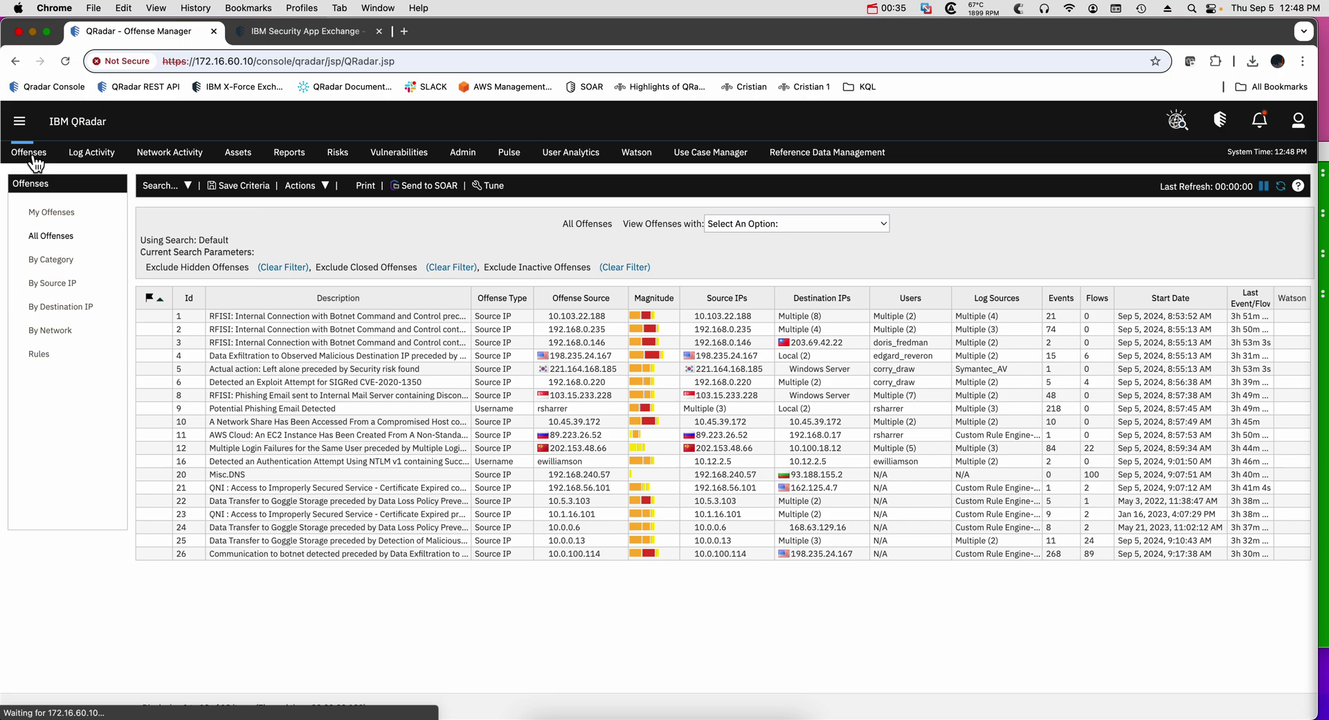
{"action": "left_click", "coordinate": [95, 153]}
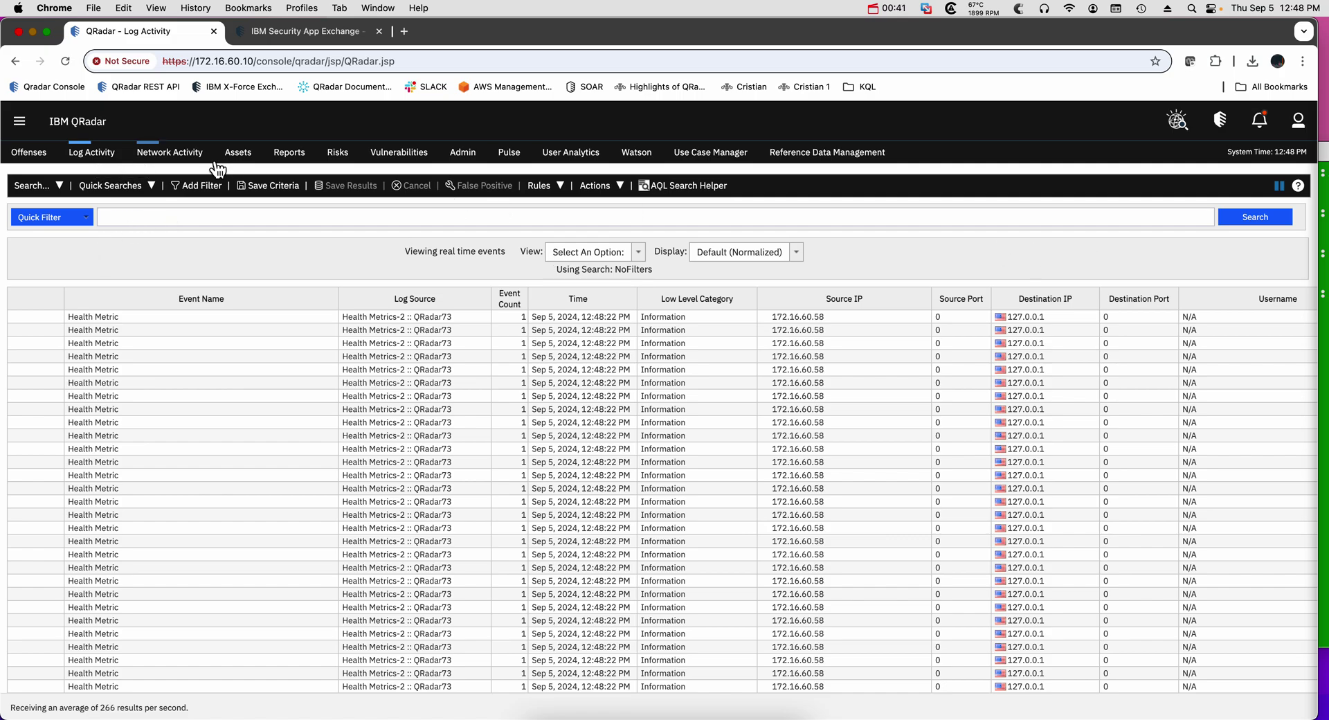
{"action": "left_click", "coordinate": [457, 155]}
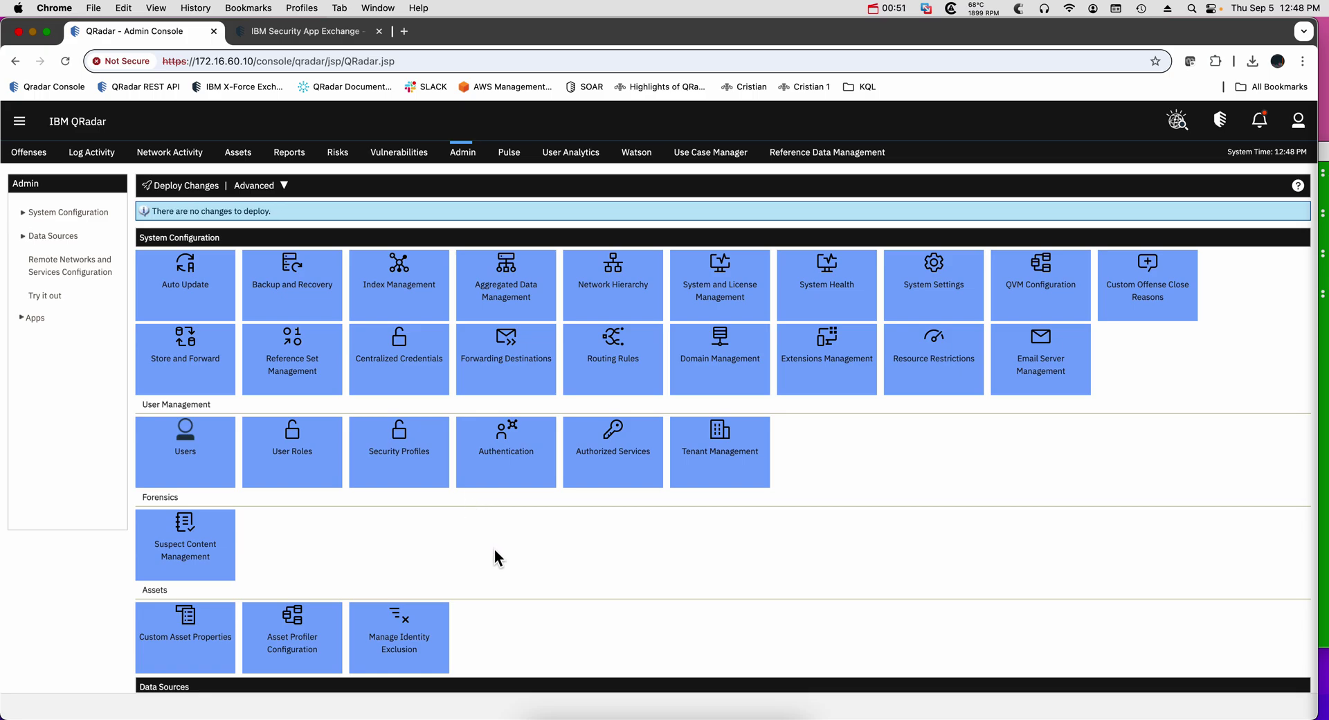
{"action": "left_click", "coordinate": [280, 31]}
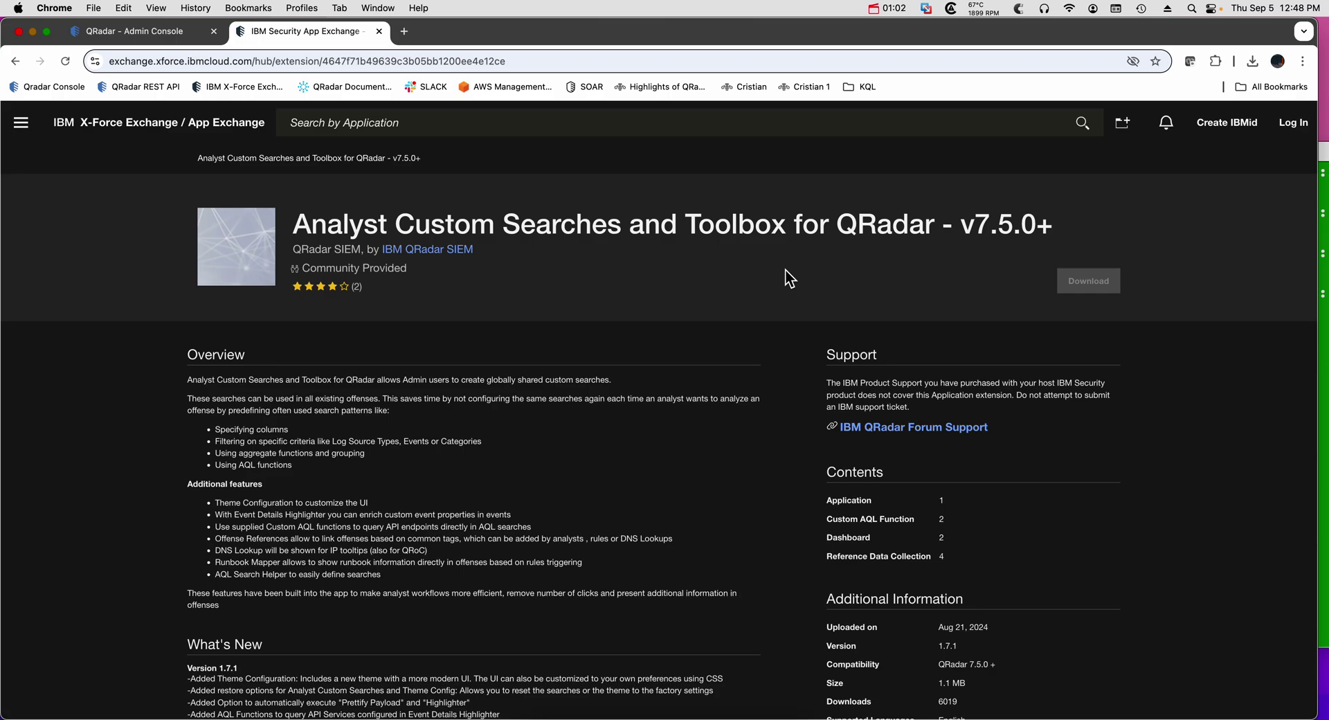
- Return to the QRadar Admin page, open Theme Config of Analyst Custom Searches and Toolbox, and move its window toward the center
{"action": "left_click", "coordinate": [185, 29]}
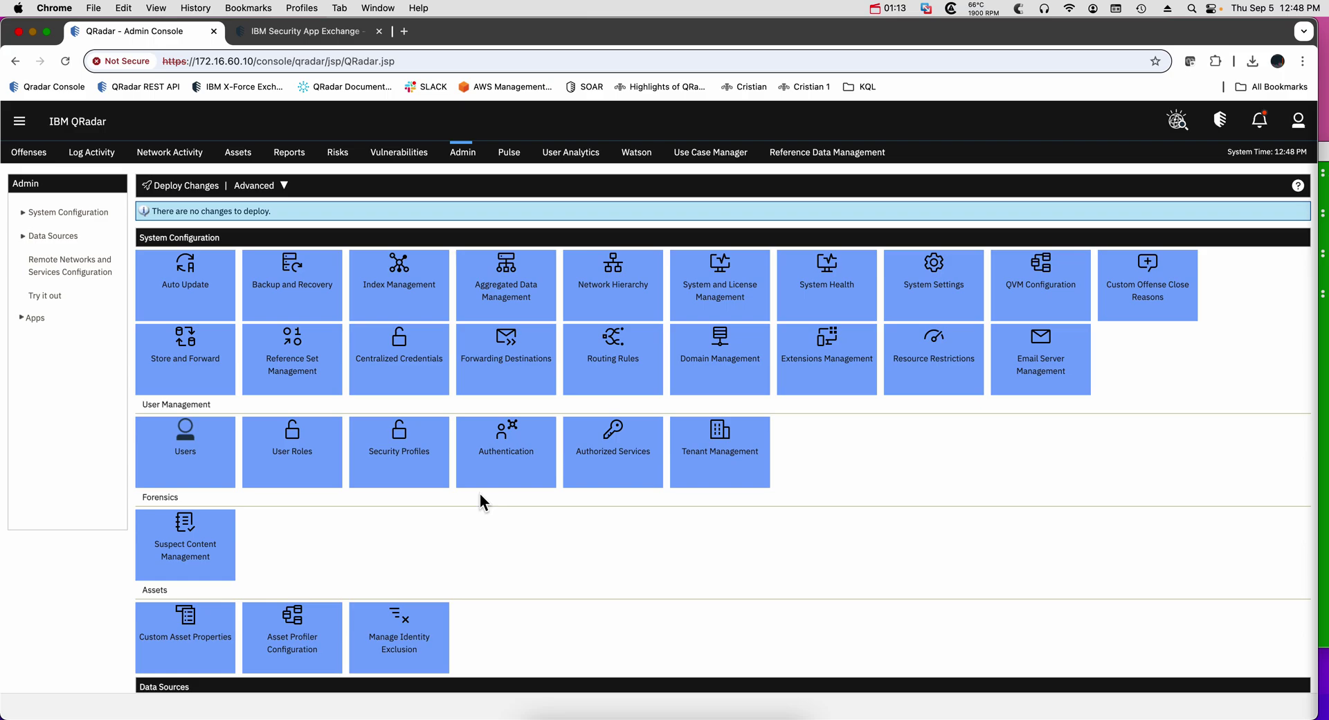
{"action": "scroll", "coordinate": [480, 494], "scroll_direction": "down", "scroll_amount": 3}
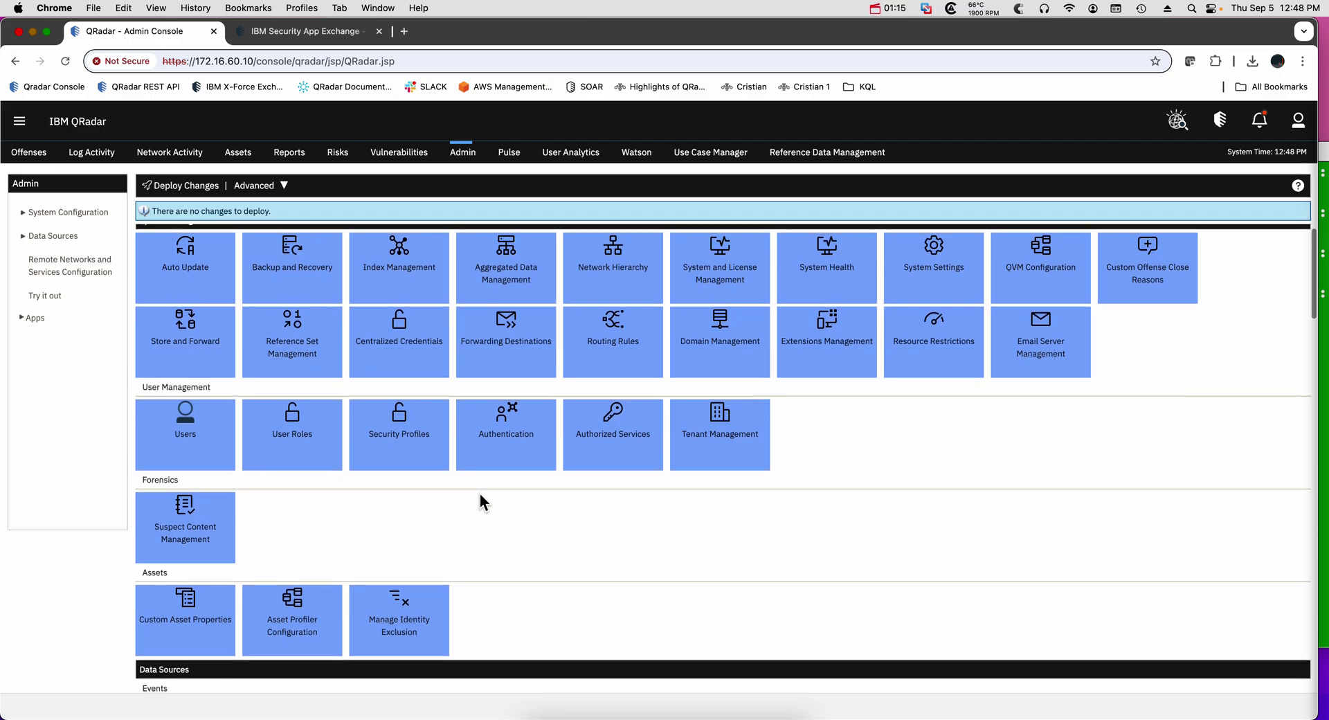
{"action": "scroll", "coordinate": [479, 494], "scroll_direction": "down", "scroll_amount": 8}
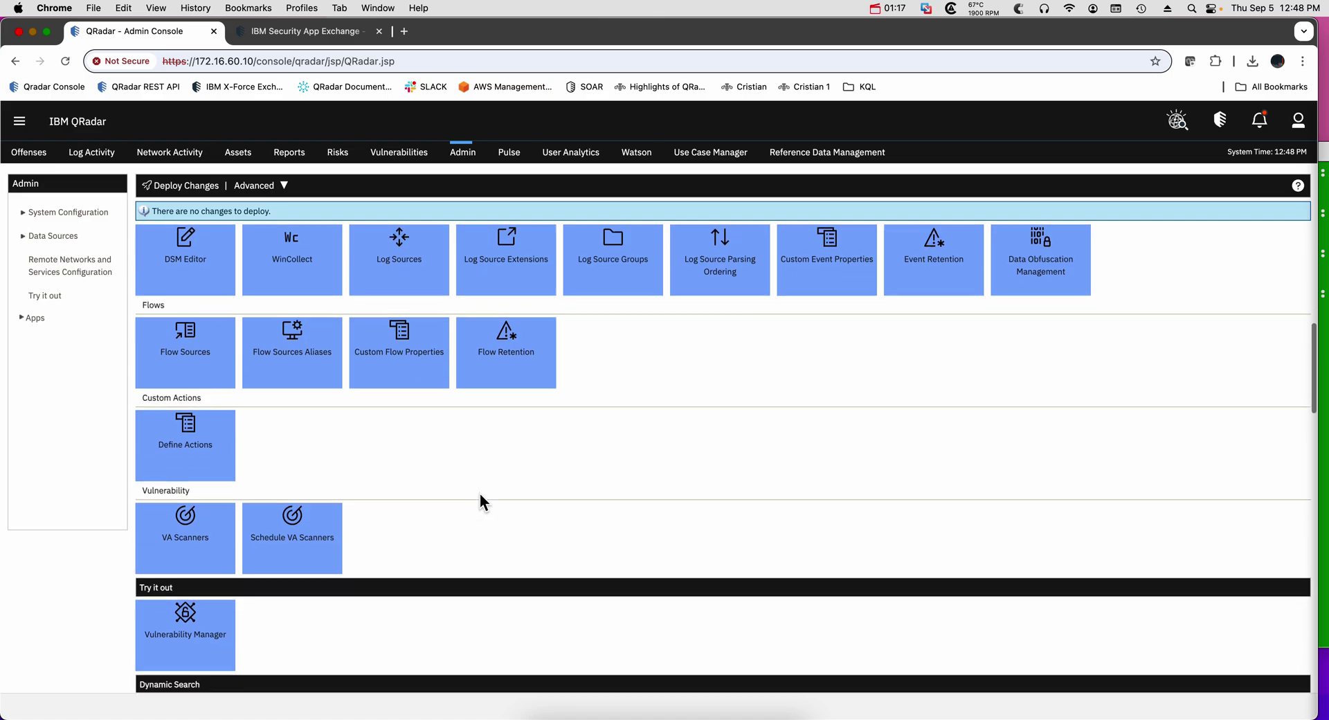
{"action": "scroll", "coordinate": [479, 502], "scroll_direction": "down", "scroll_amount": 7}
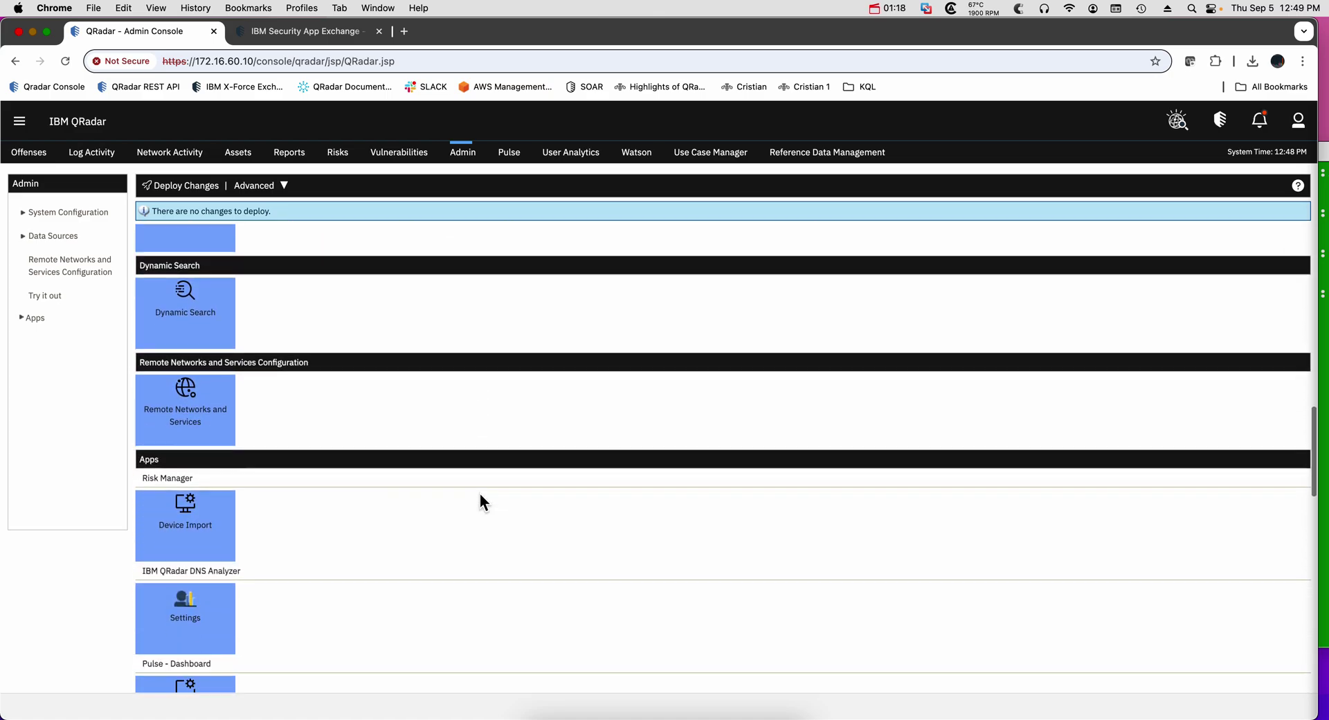
{"action": "scroll", "coordinate": [483, 502], "scroll_direction": "down", "scroll_amount": 6}
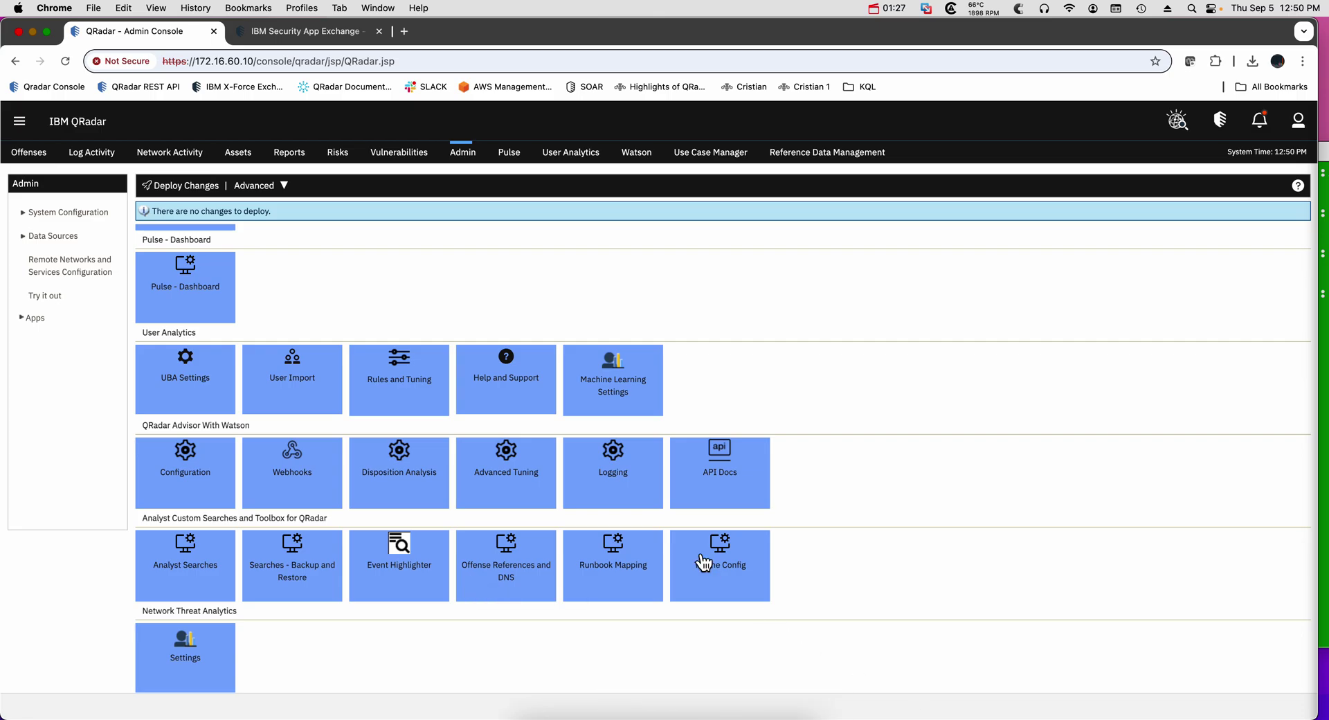
{"action": "left_click", "coordinate": [748, 572]}
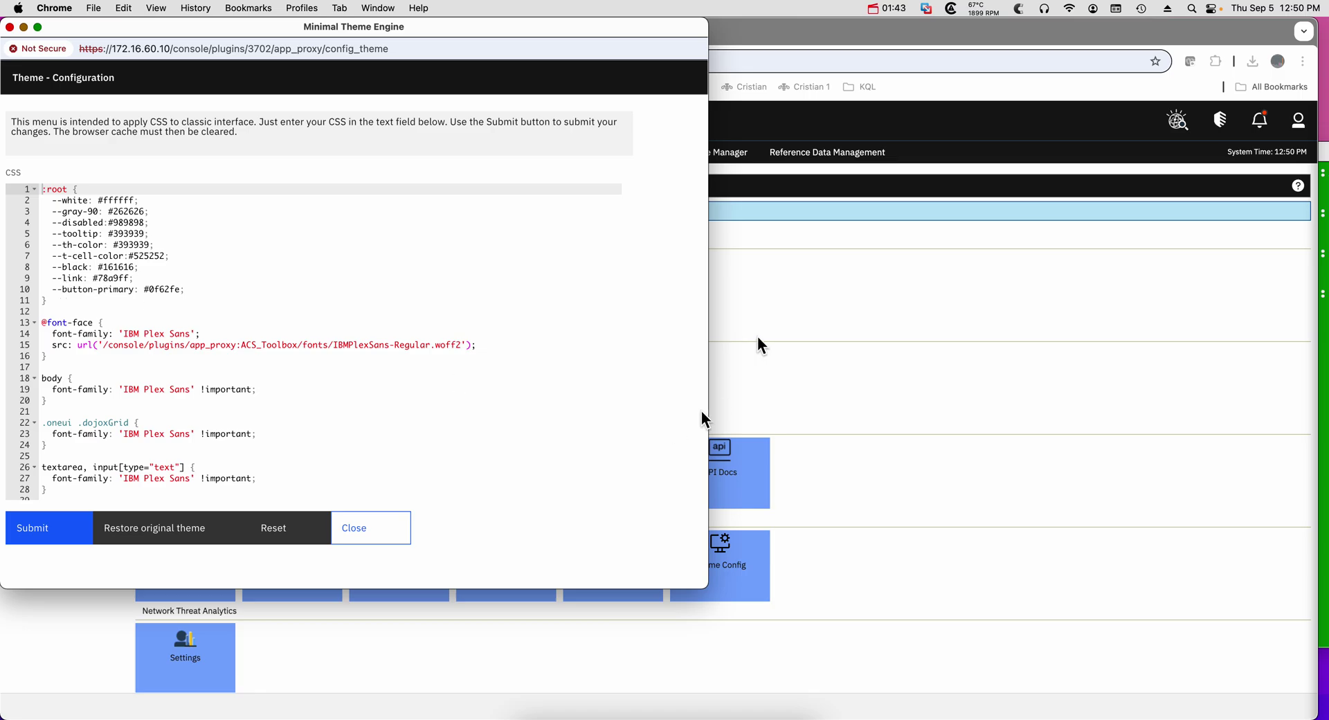
{"action": "left_click_drag", "start_coordinate": [313, 27], "coordinate": [612, 74]}
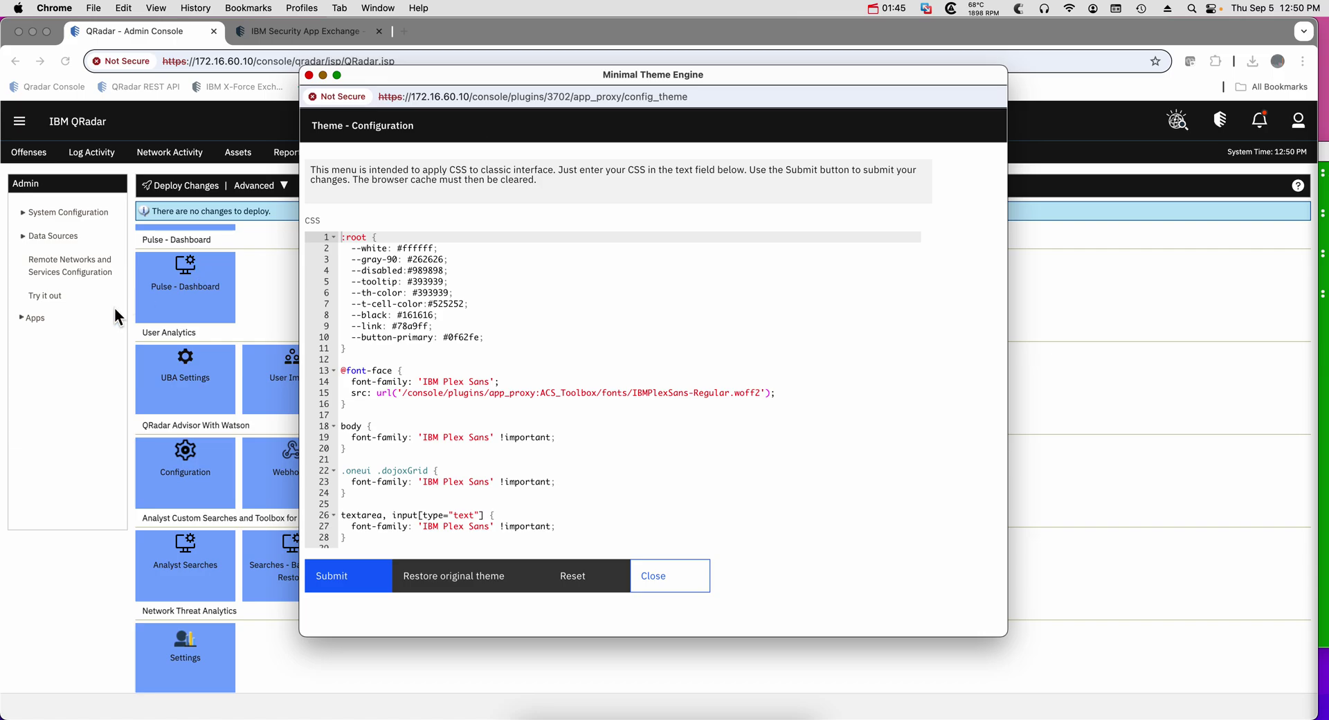
- Show Log Activity behind the theme editor, then set the CSS variable --button-primary to red and submit the theme
{"action": "left_click", "coordinate": [56, 359]}
{"action": "left_click", "coordinate": [91, 152]}
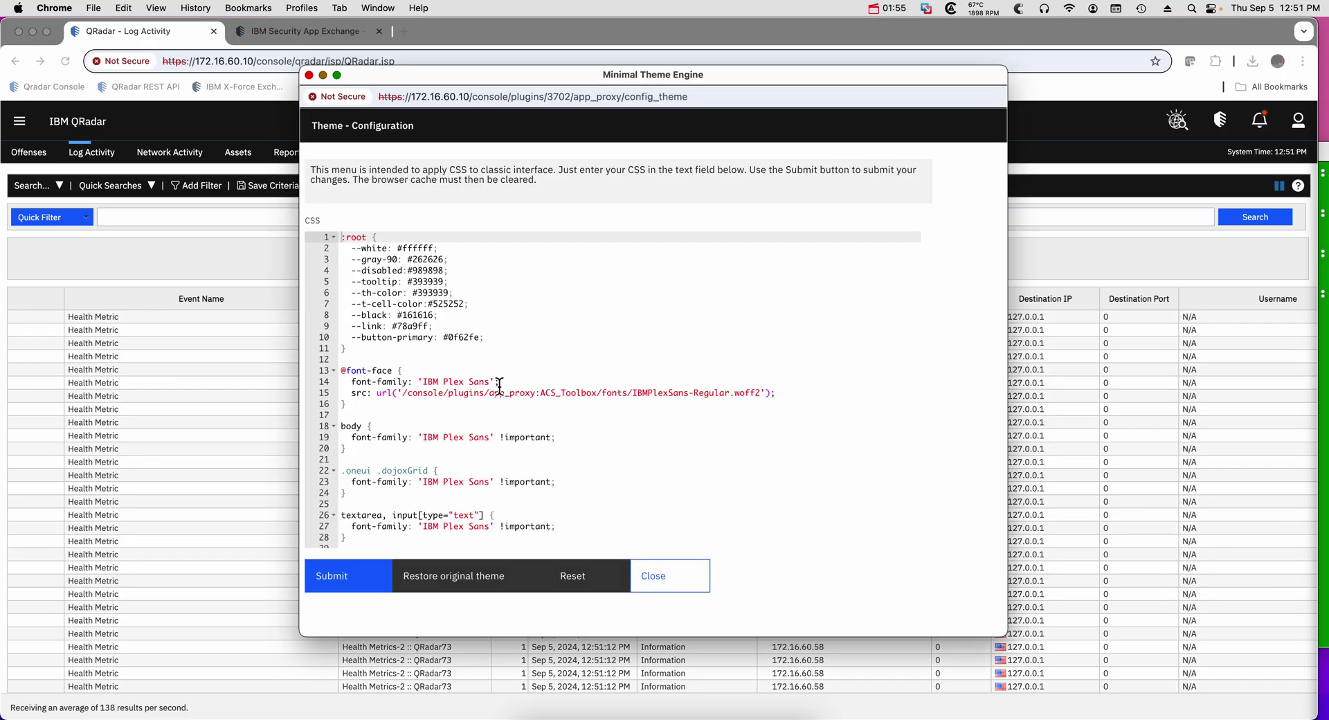
{"action": "left_click", "coordinate": [475, 338]}
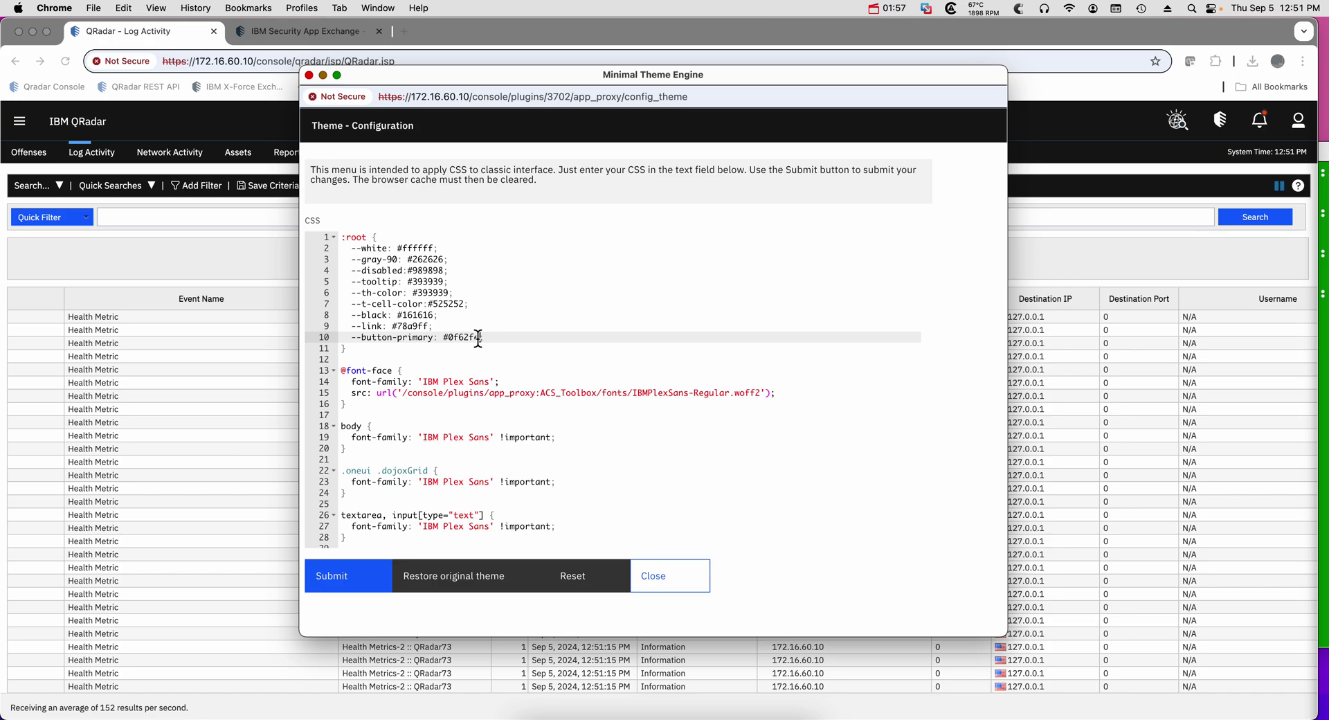
{"action": "double_click", "coordinate": [475, 339]}
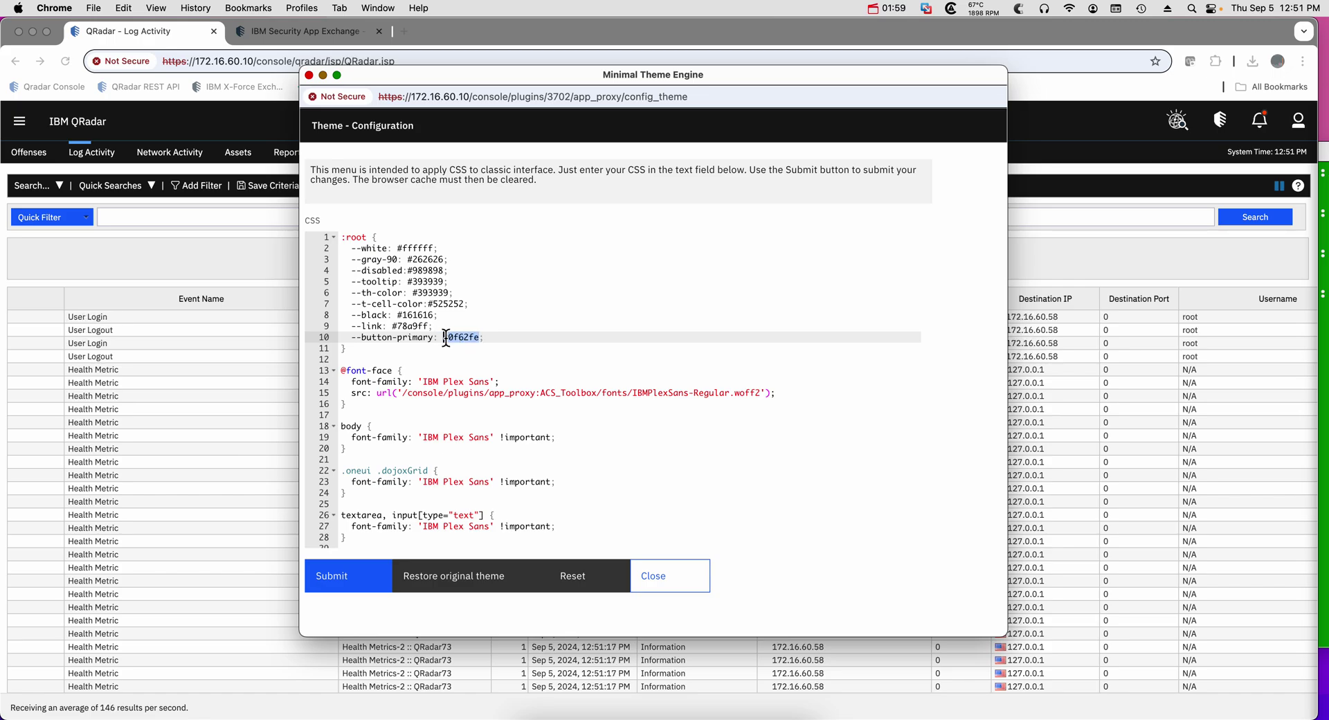
{"action": "type", "text": "red"}
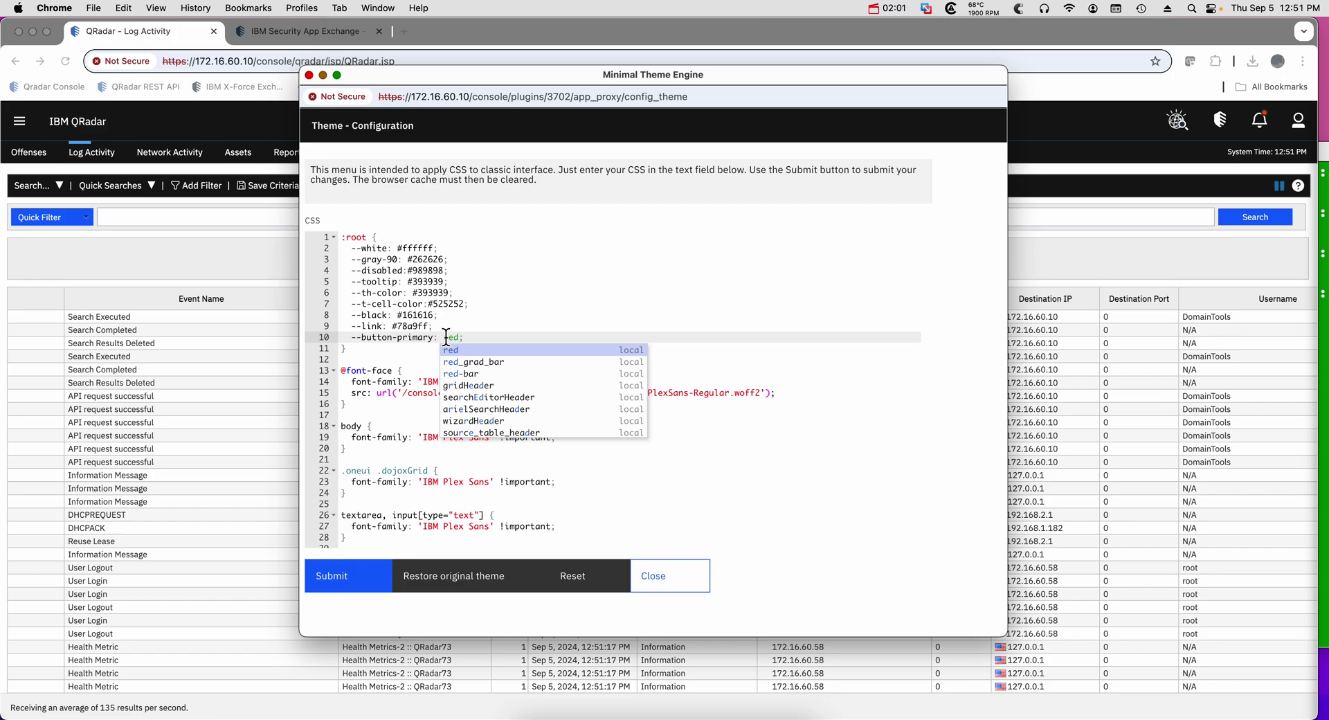
{"action": "left_click", "coordinate": [656, 459]}
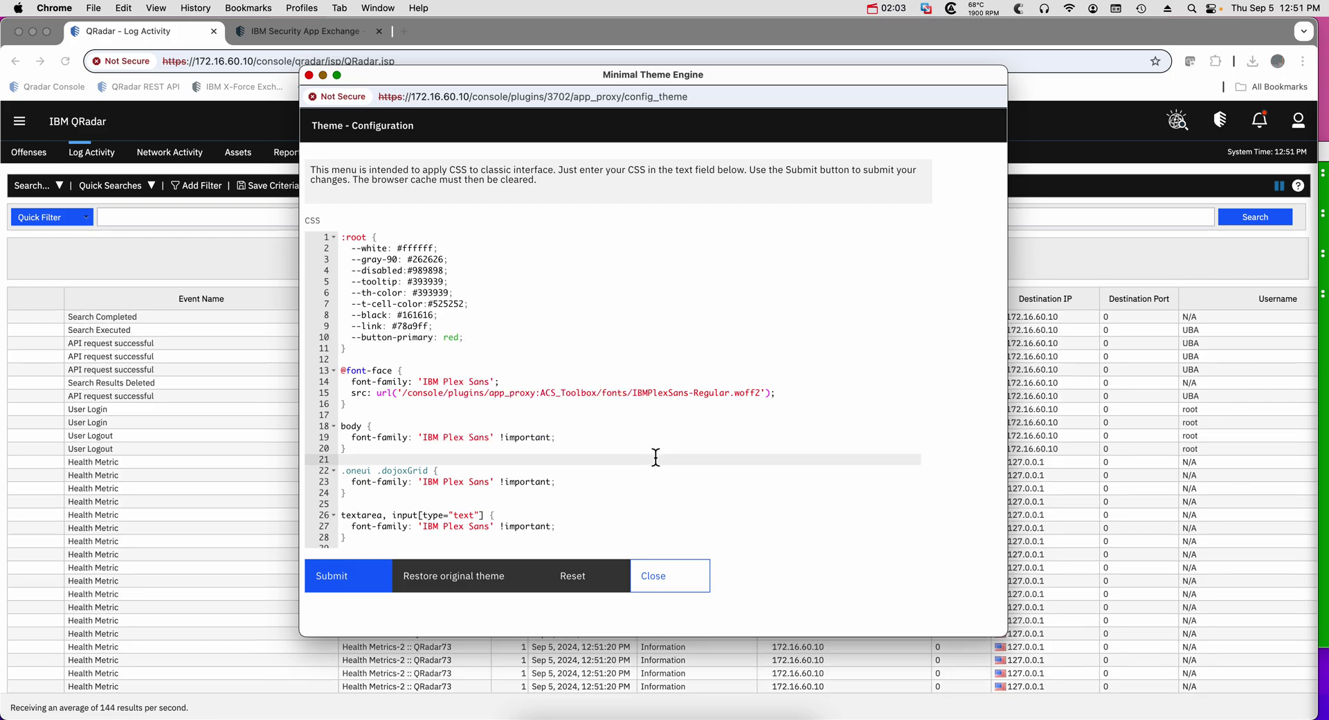
{"action": "left_click", "coordinate": [333, 579]}
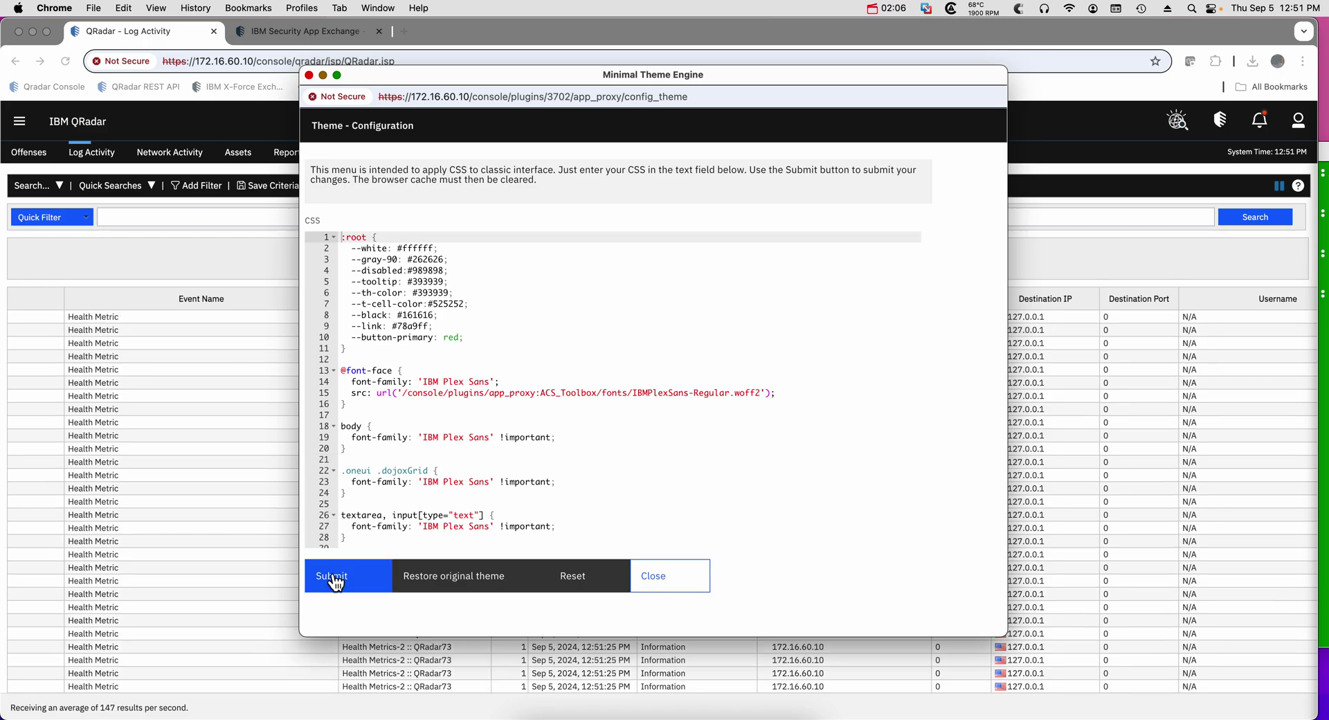
- Reload the console and check the button color on the Log Activity page
{"action": "left_click", "coordinate": [218, 518]}
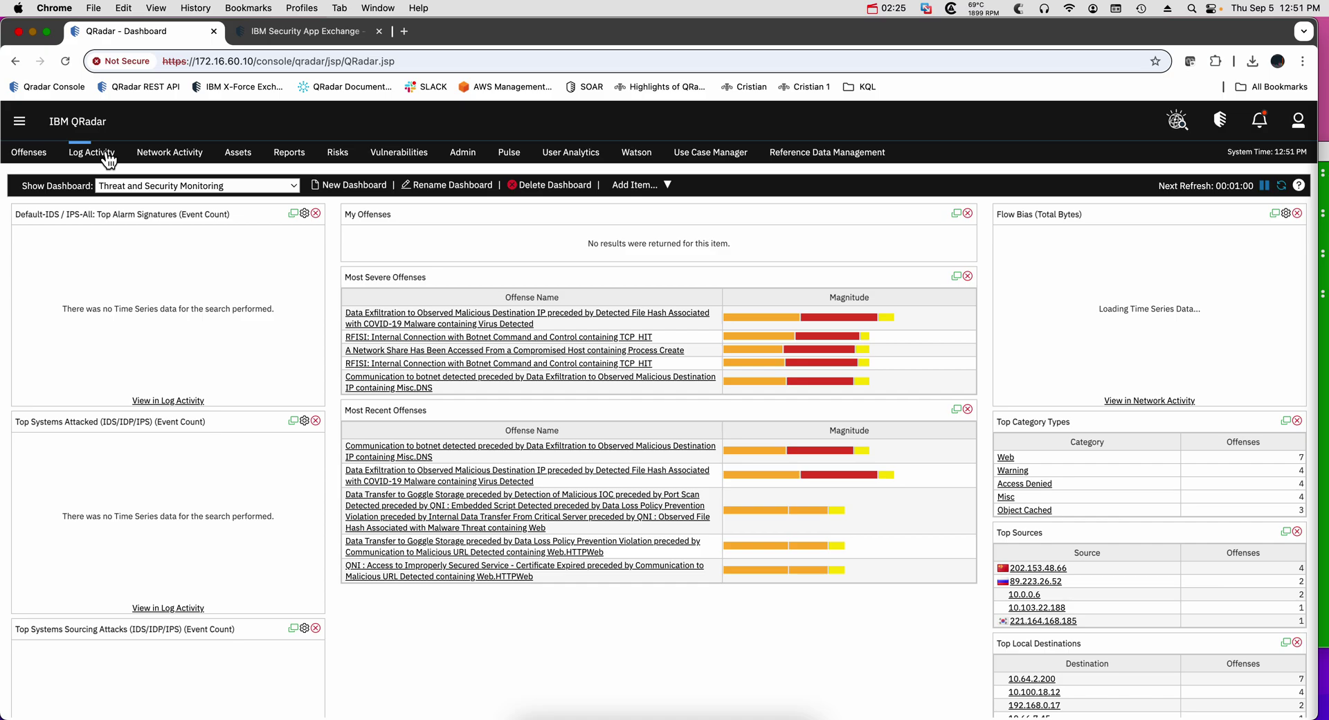
{"action": "left_click", "coordinate": [106, 151]}
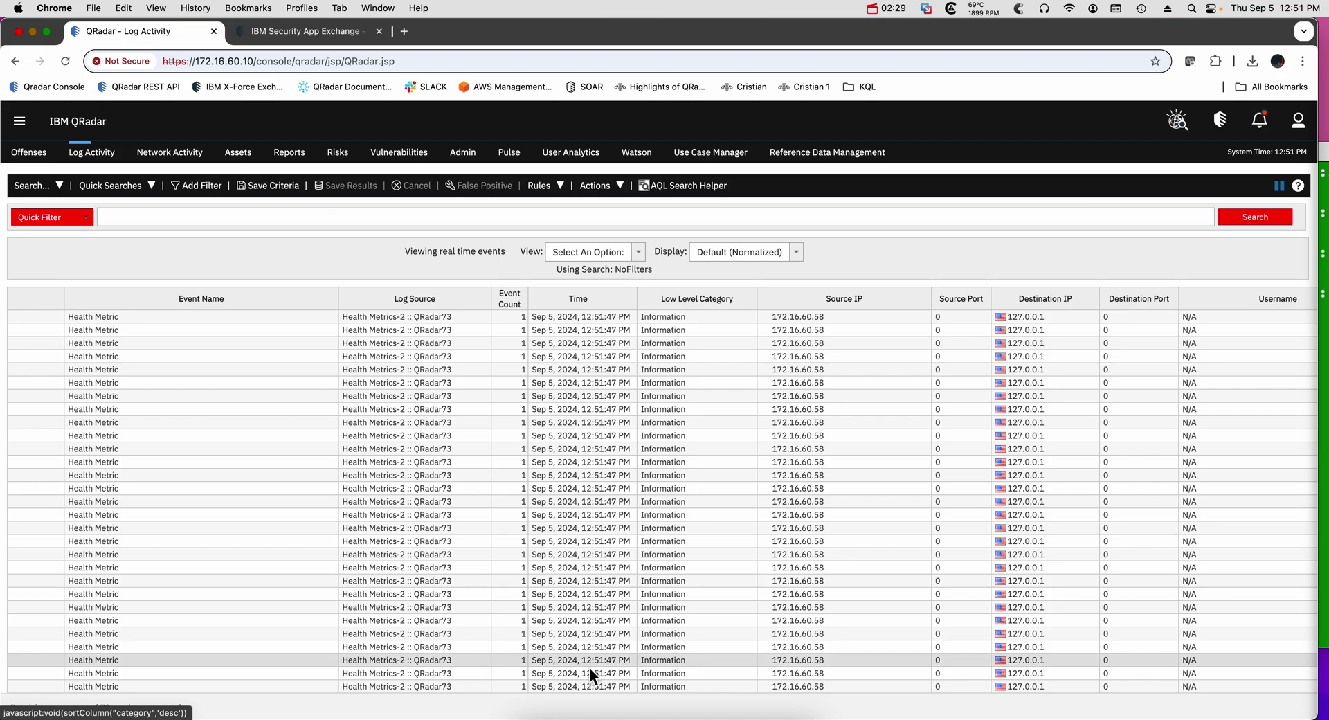
- Return to the Minimal Theme Engine window, restore and submit the original theme, and close the editor
{"action": "right_click", "coordinate": [546, 717]}
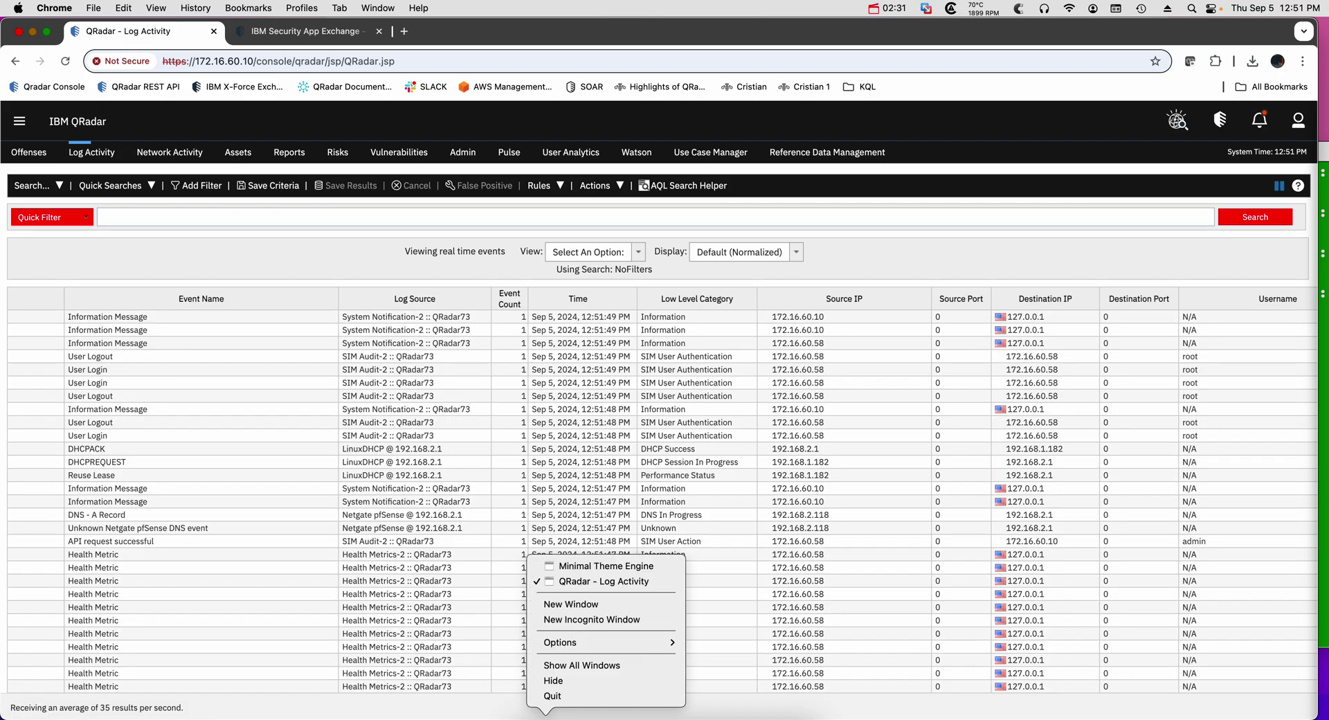
{"action": "left_click", "coordinate": [562, 563]}
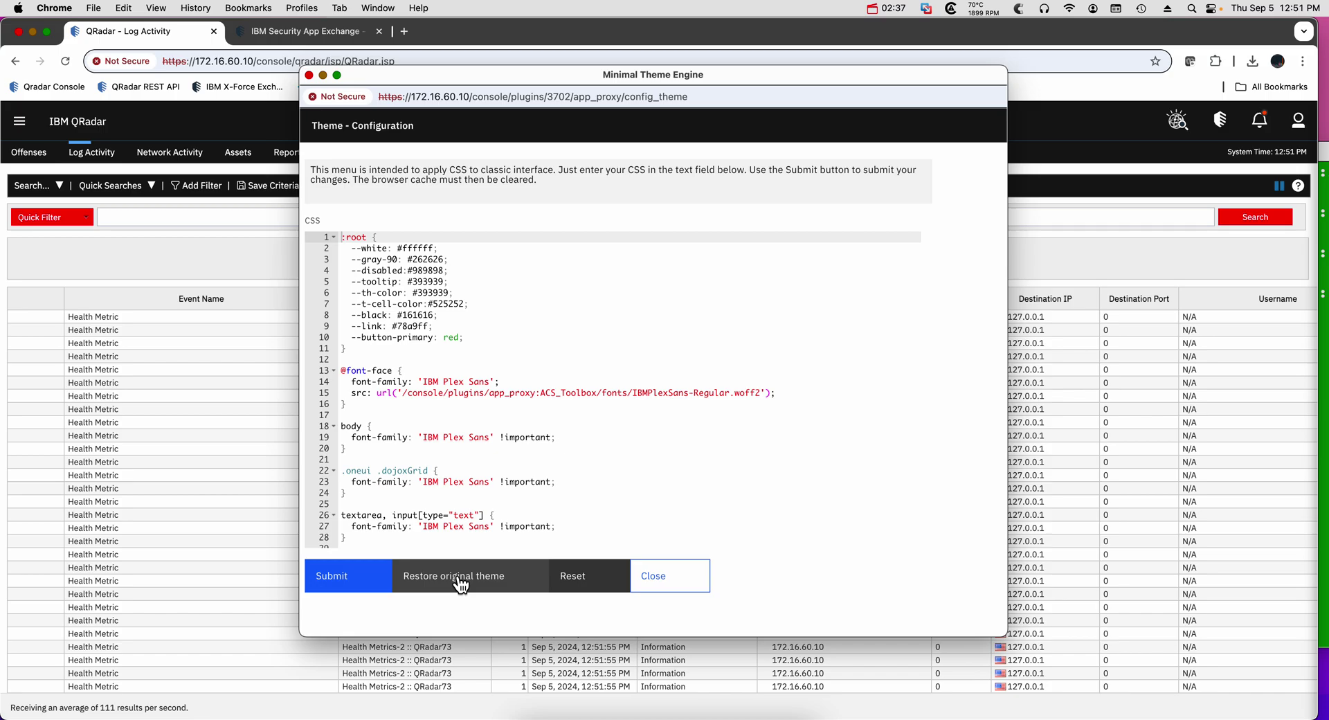
{"action": "left_click", "coordinate": [460, 585]}
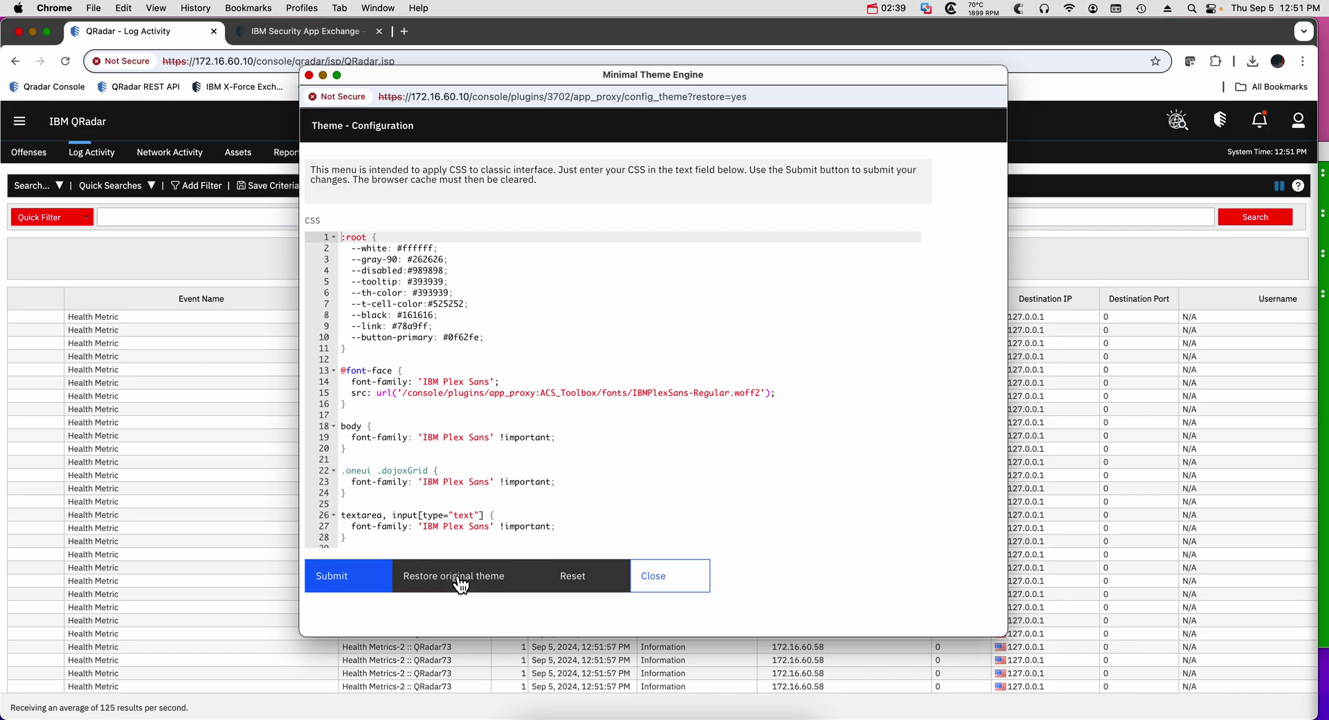
{"action": "left_click", "coordinate": [387, 585]}
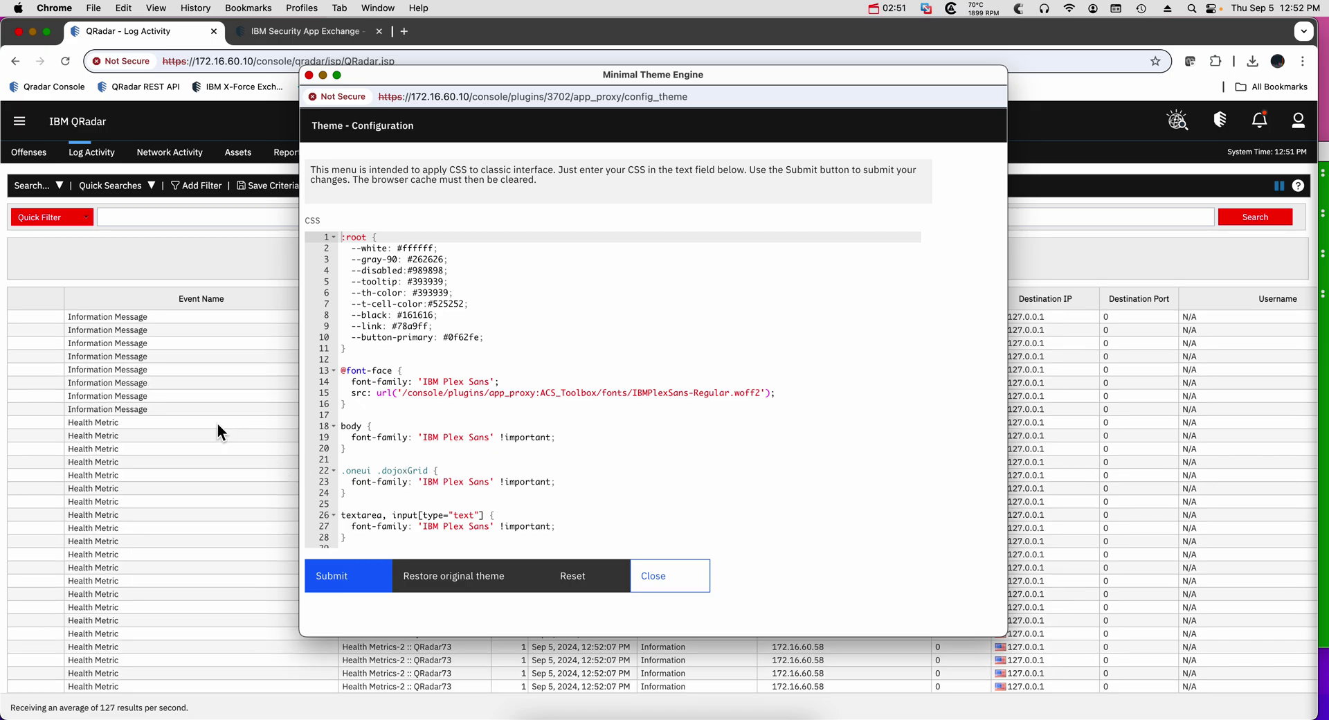
{"action": "left_click", "coordinate": [668, 573]}
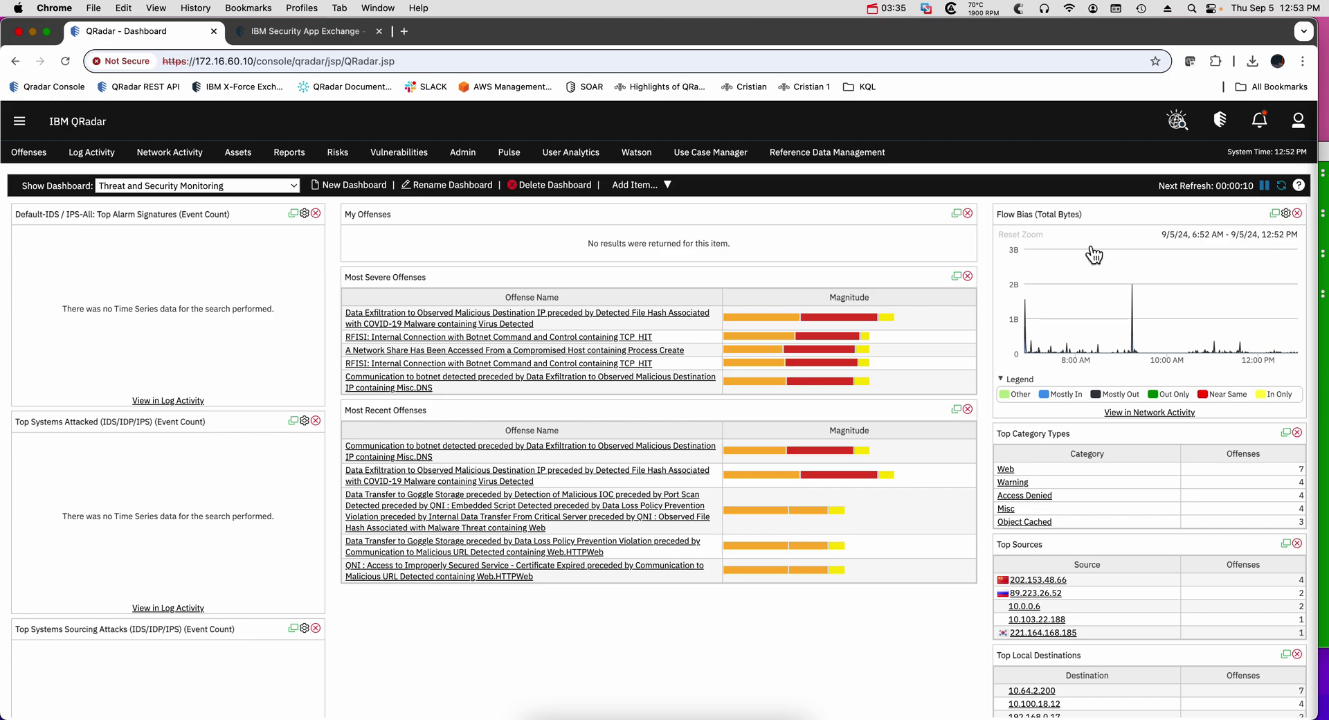
- Look over the main menu's custom theme option and the Admin page, and switch to BBEdit
{"action": "left_click", "coordinate": [20, 133]}
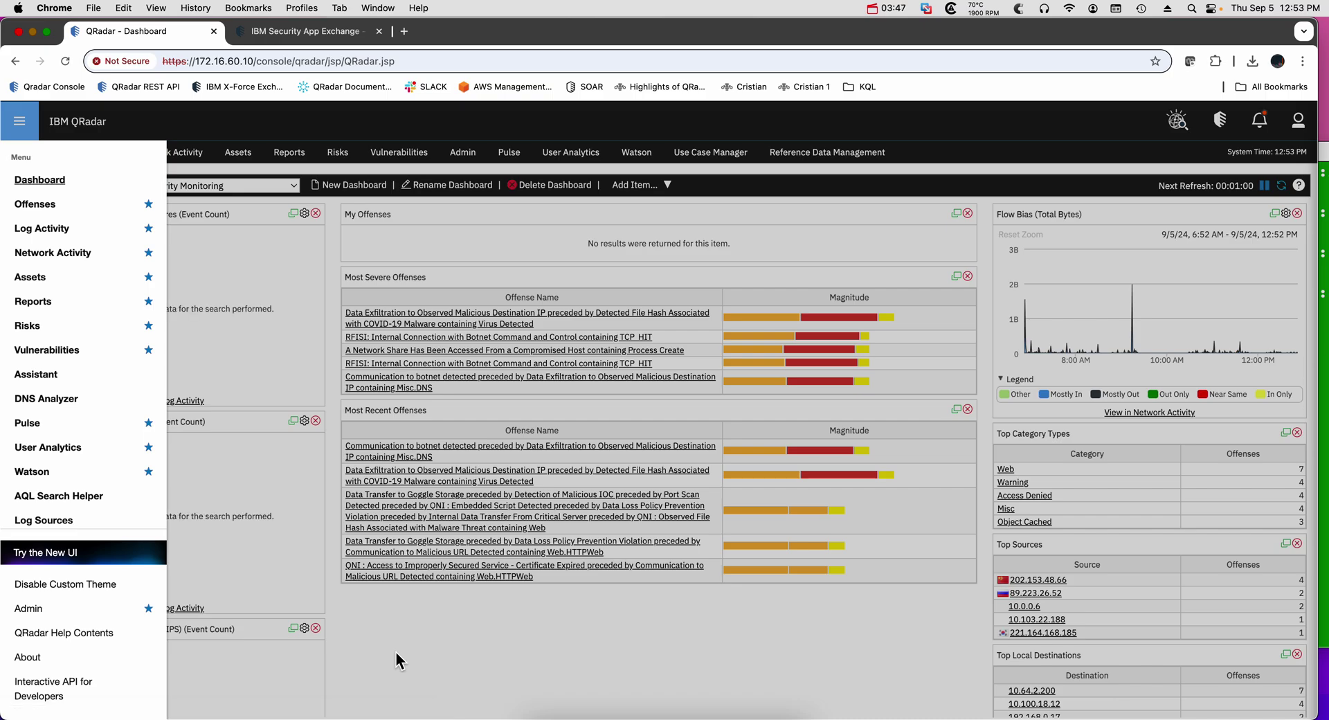
{"action": "left_click", "coordinate": [501, 616]}
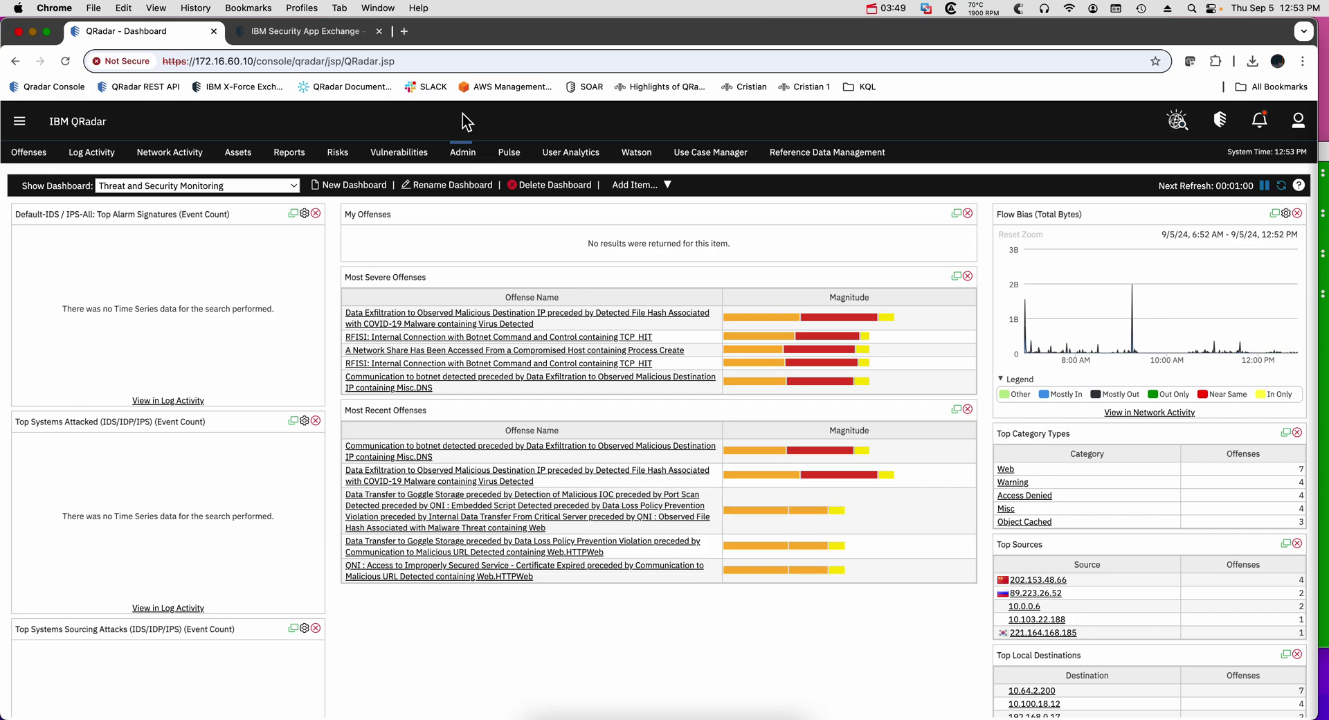
{"action": "left_click", "coordinate": [460, 154]}
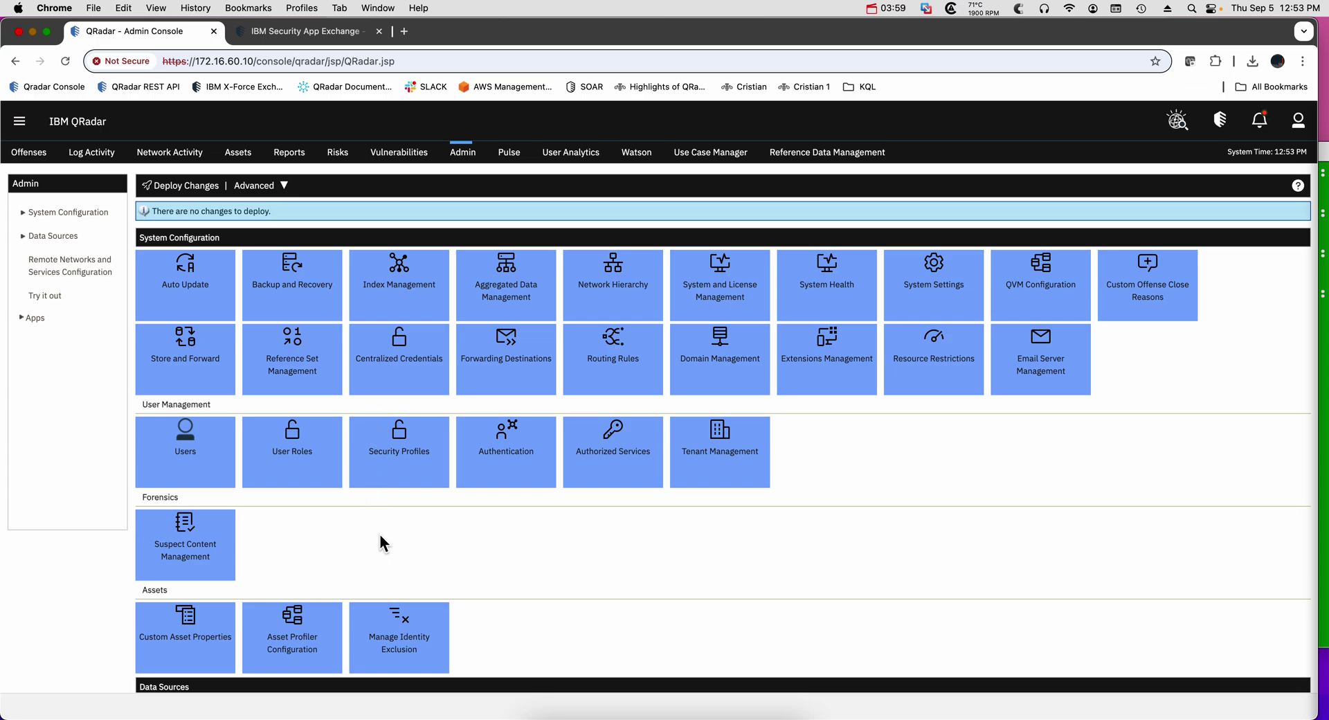
{"action": "scroll", "coordinate": [382, 543], "scroll_direction": "down", "scroll_amount": 1}
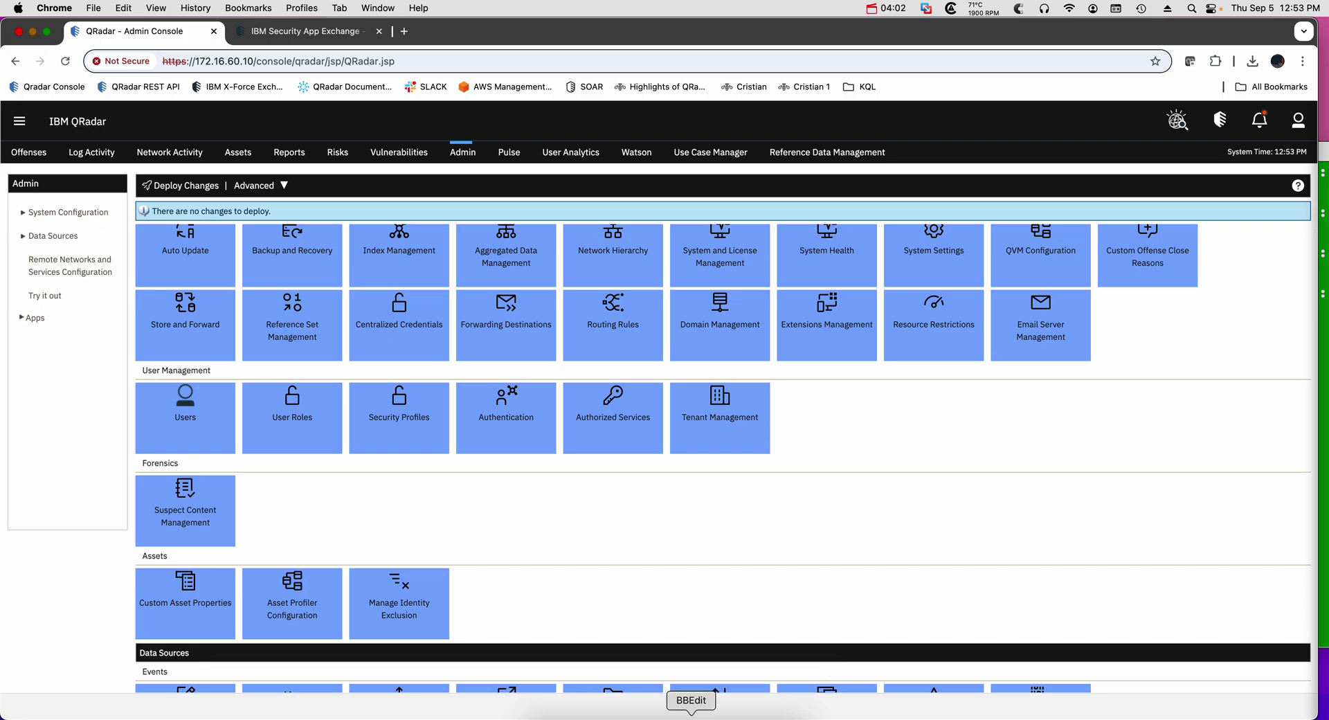
{"action": "left_click", "coordinate": [691, 714]}
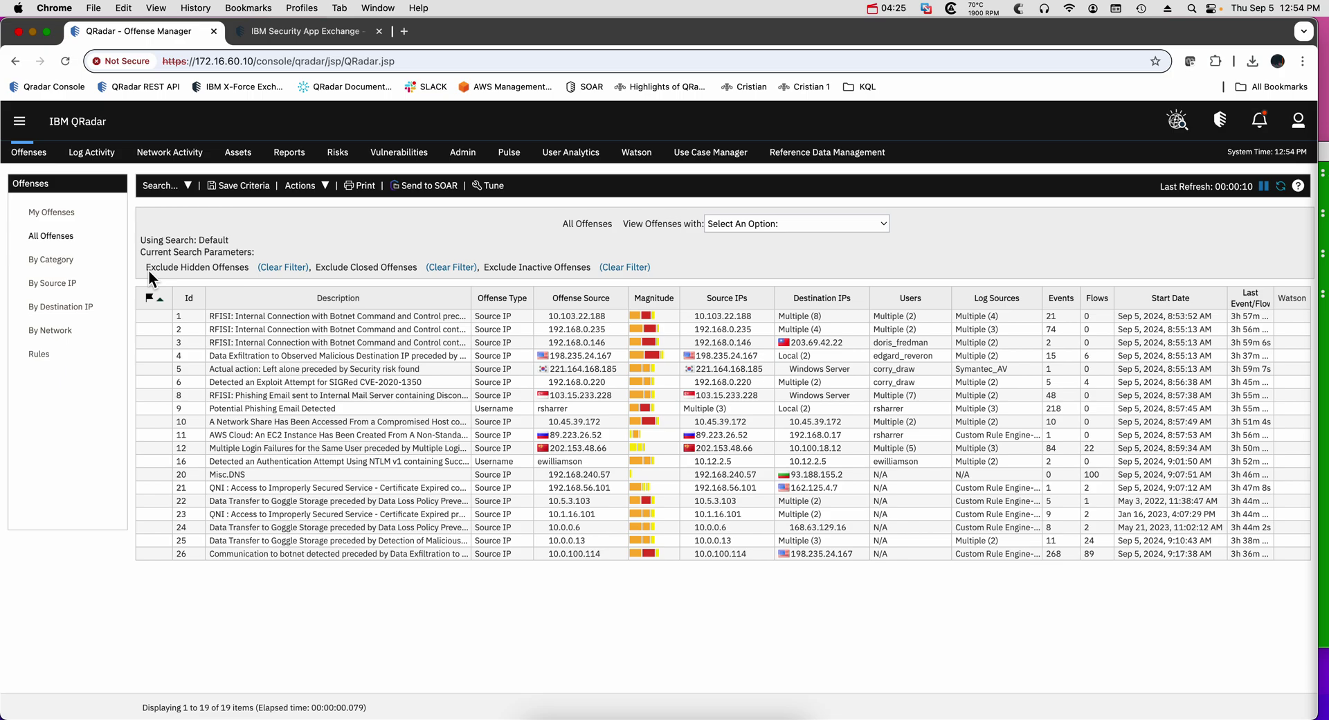
- Open offense 11 about the EC2 instance from a non-standard Amazon Machine Image, list its events and enlarge the event window
{"action": "double_click", "coordinate": [309, 431]}
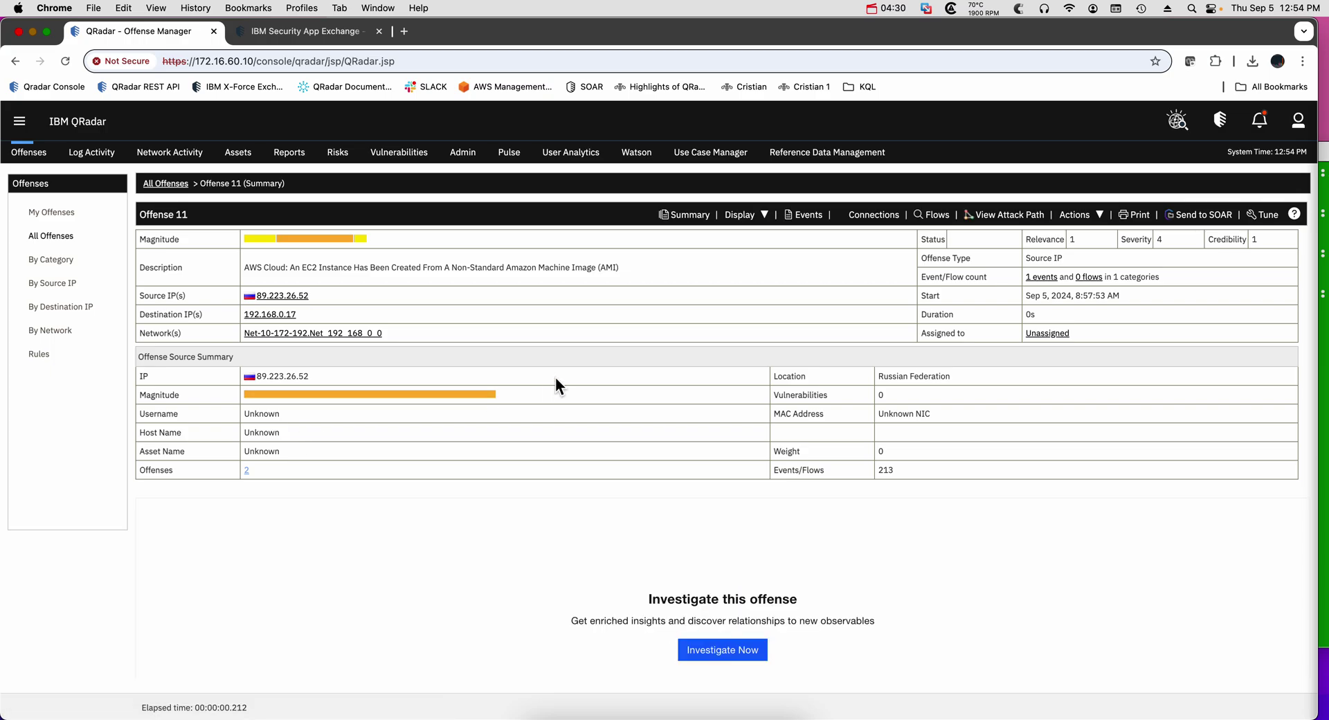
{"action": "left_click", "coordinate": [1047, 277]}
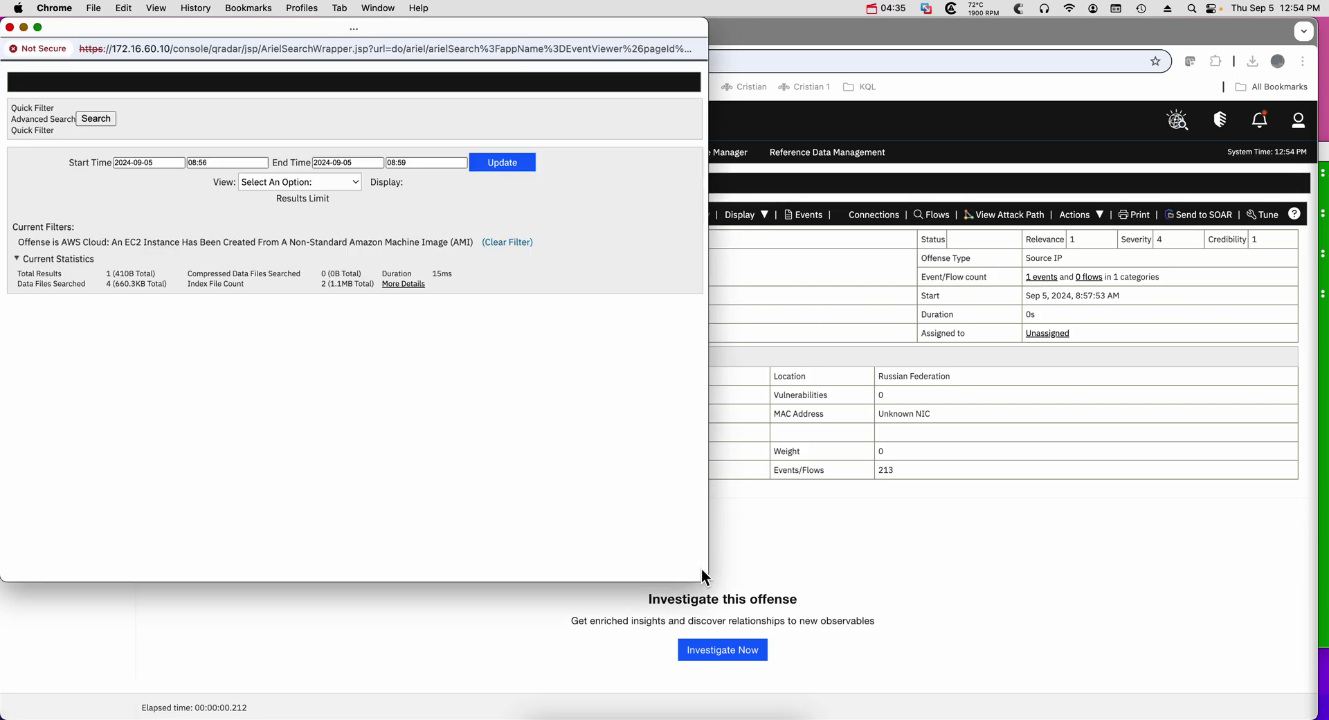
{"action": "left_click_drag", "start_coordinate": [702, 576], "coordinate": [967, 611]}
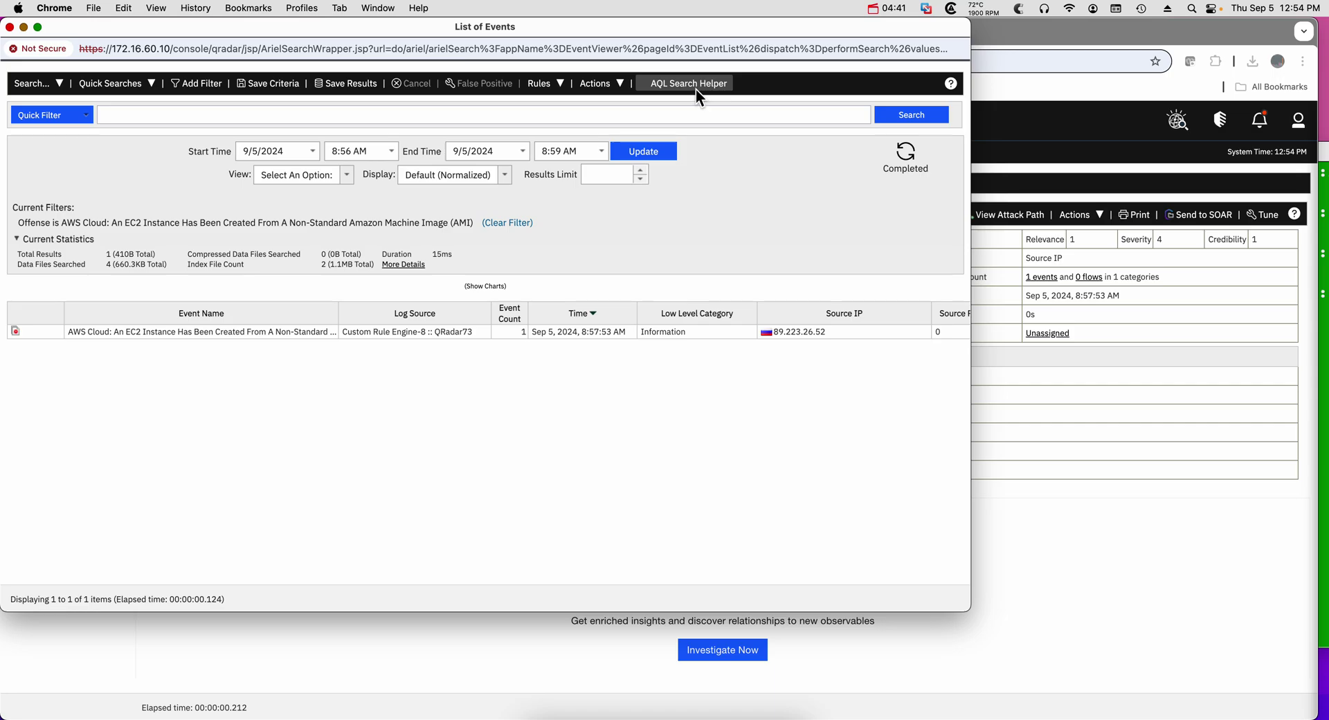
- Open the details of the listed AWS Cloud event and apply the Highlighter to its source and destination IP fields
{"action": "double_click", "coordinate": [422, 331]}
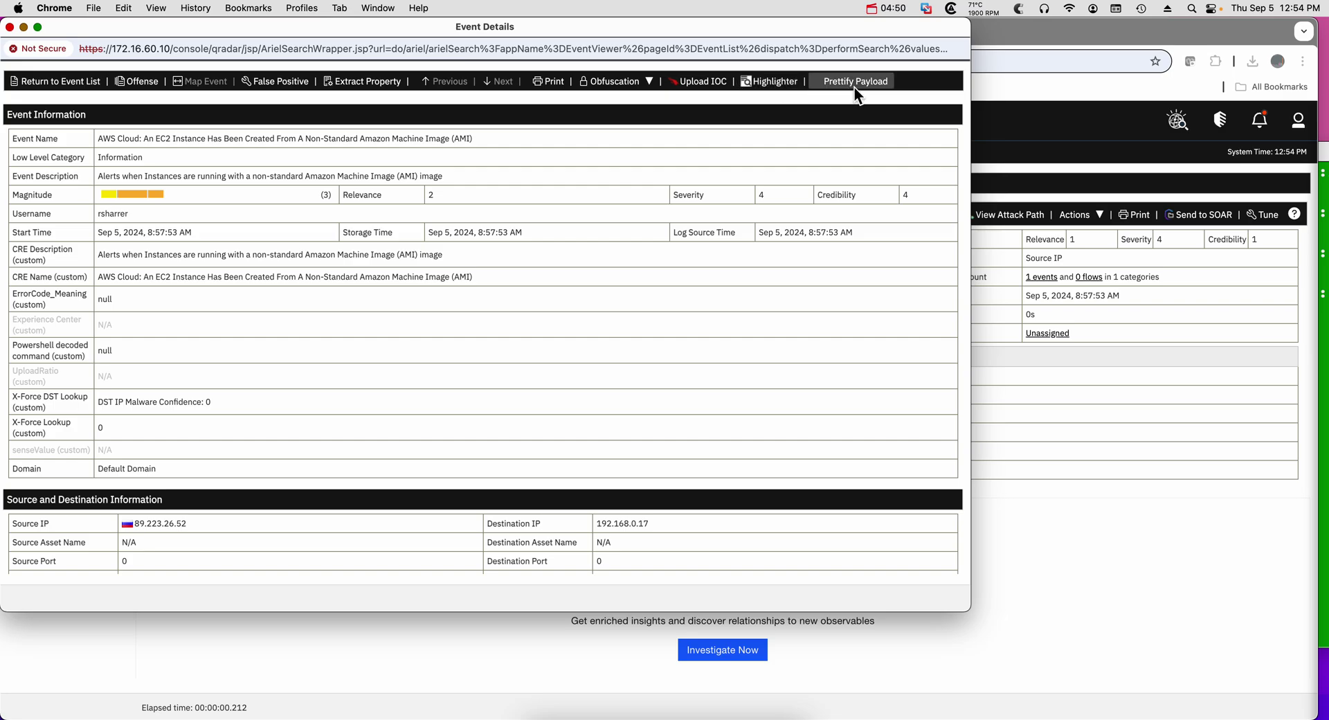
{"action": "left_click", "coordinate": [776, 81]}
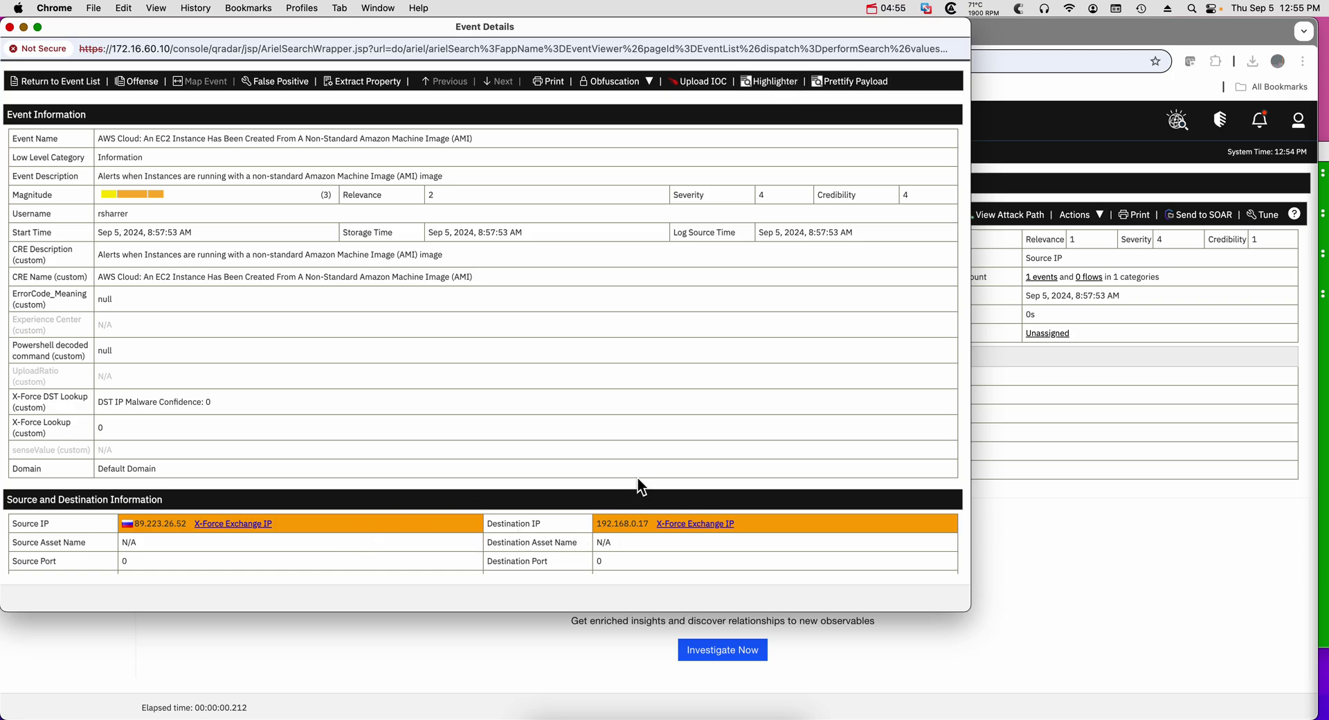
{"action": "scroll", "coordinate": [684, 365], "scroll_direction": "down", "scroll_amount": 5}
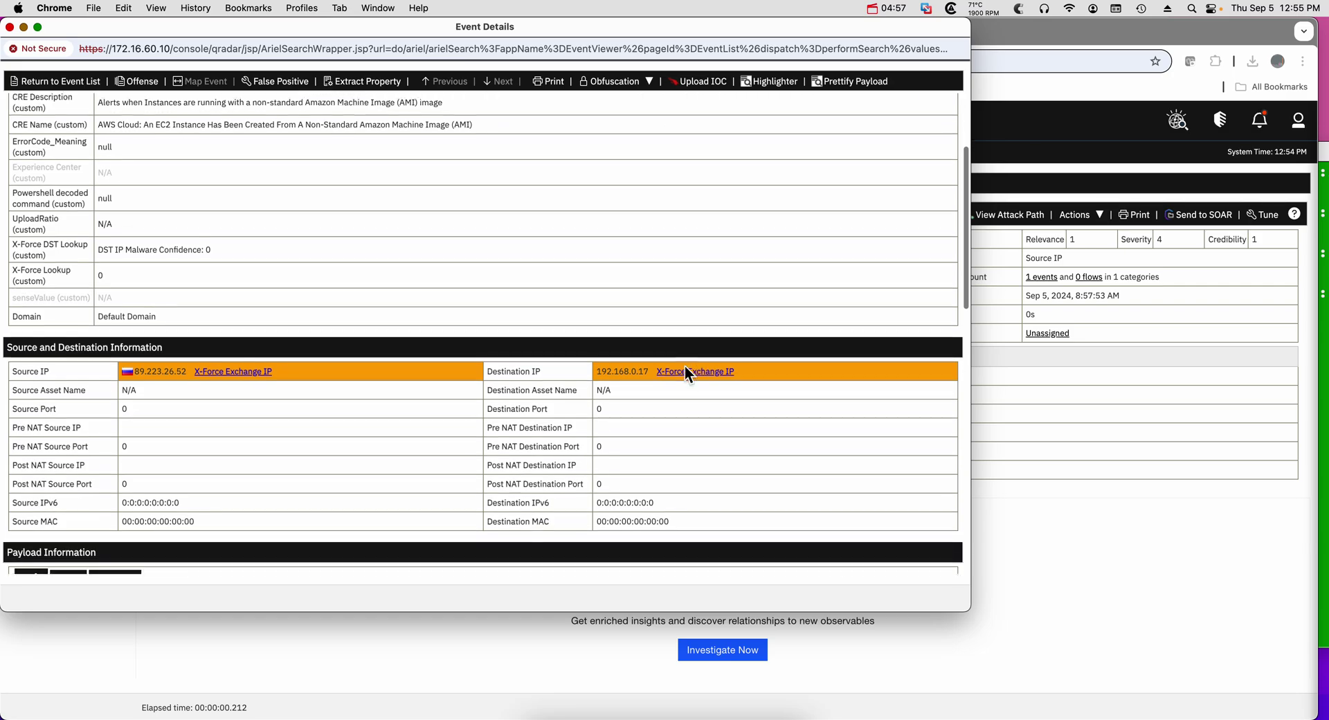
{"action": "scroll", "coordinate": [684, 366], "scroll_direction": "up", "scroll_amount": 3}
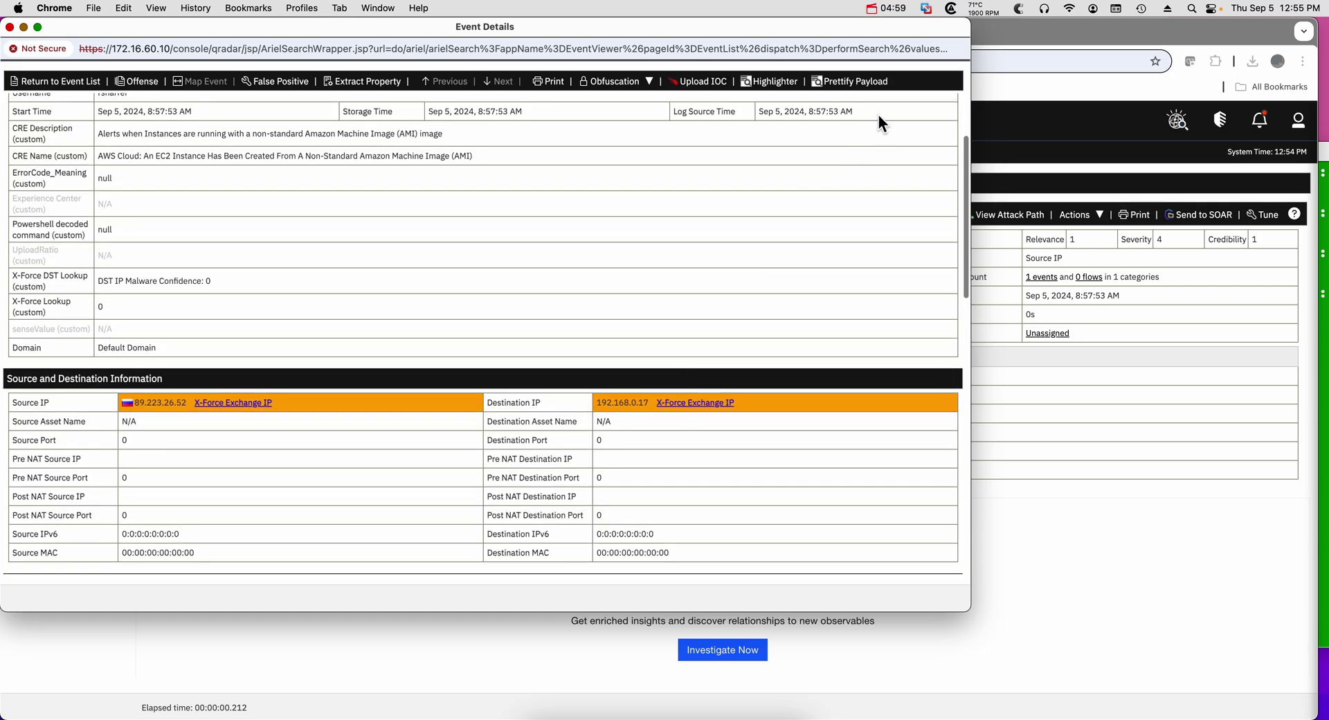
- Prettify the event's payload, review the Payload Information section, and close the event details window
{"action": "left_click", "coordinate": [864, 82]}
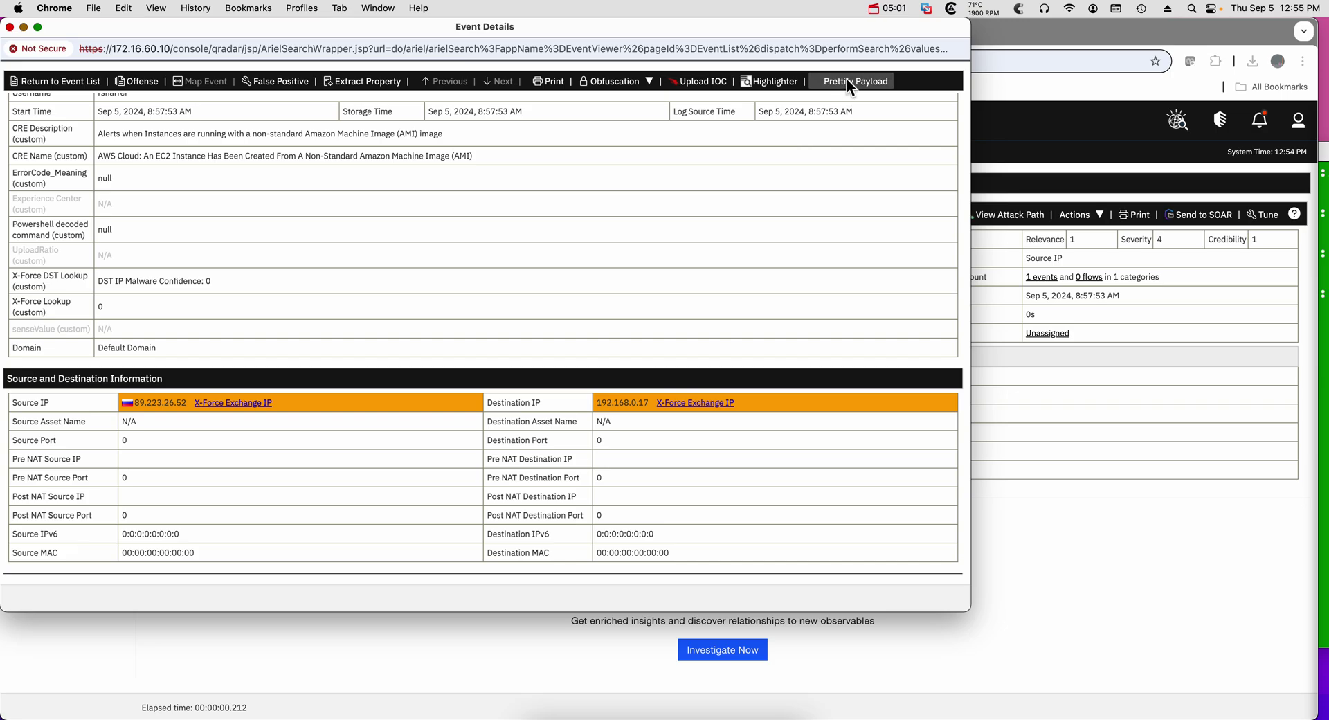
{"action": "scroll", "coordinate": [751, 196], "scroll_direction": "down", "scroll_amount": 4}
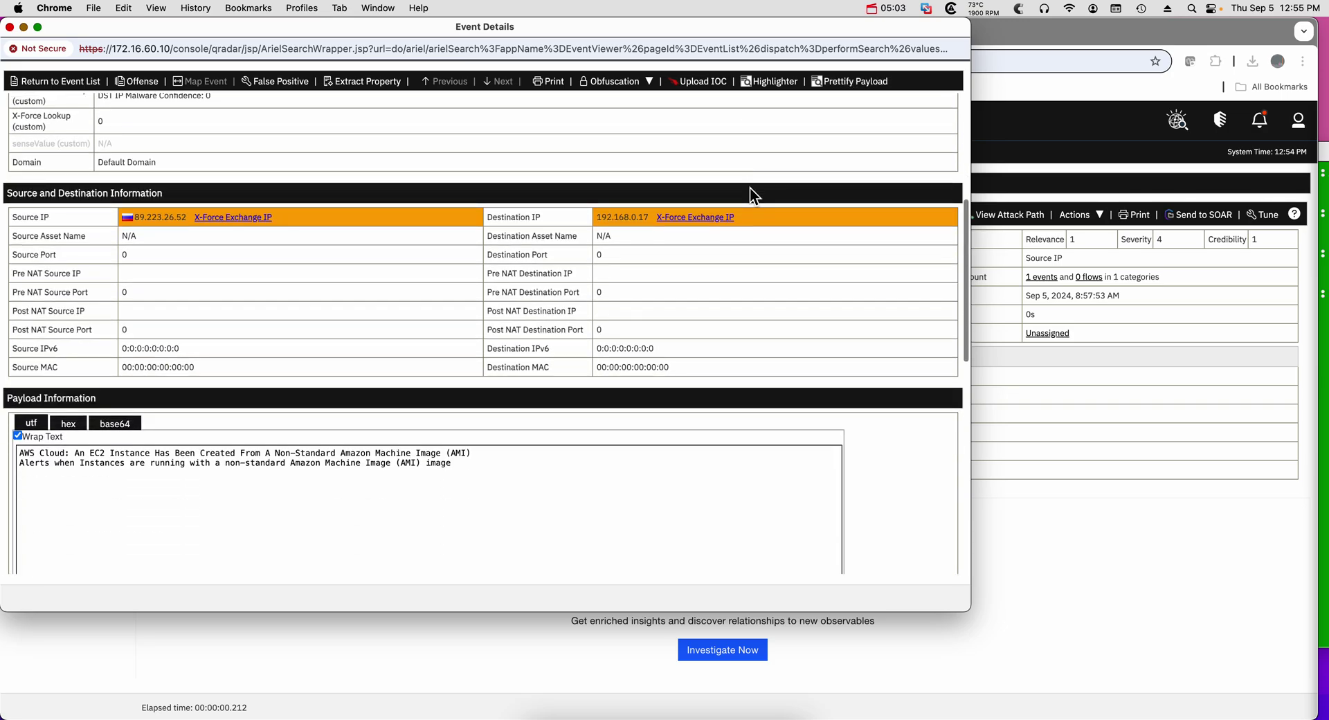
{"action": "left_click", "coordinate": [854, 83]}
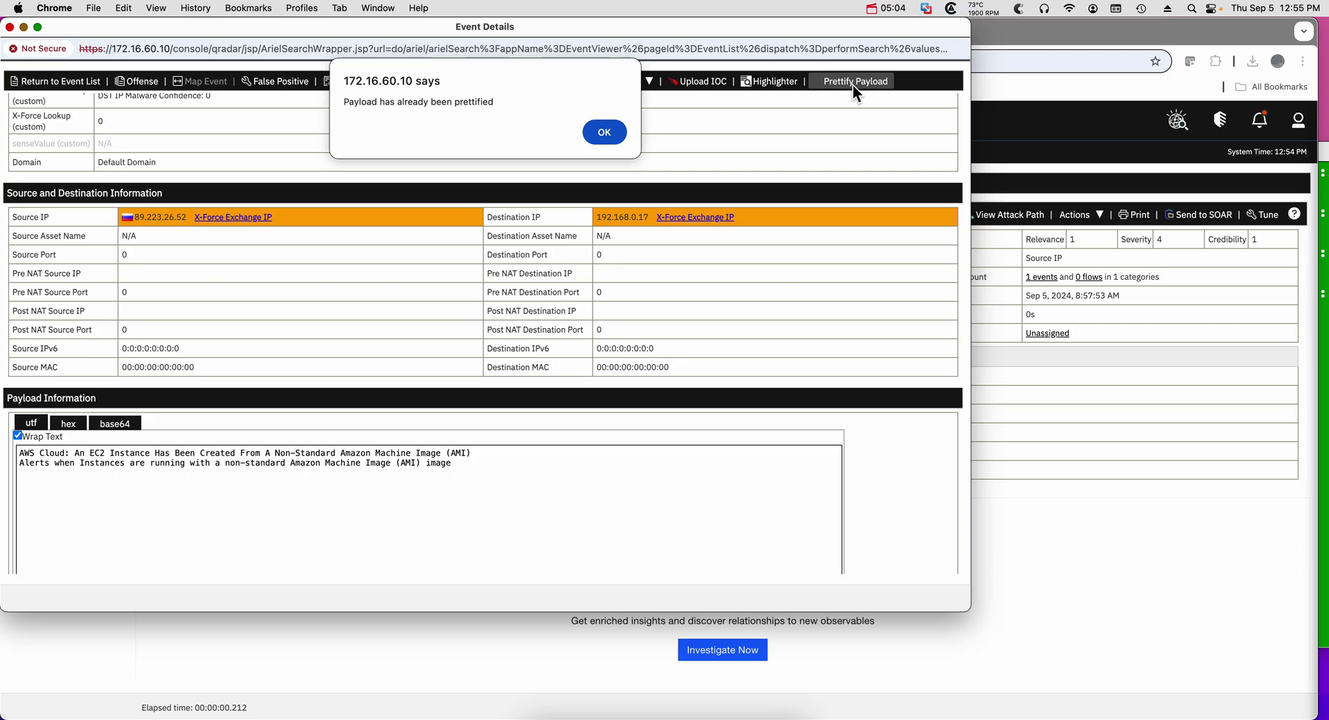
{"action": "left_click", "coordinate": [620, 130]}
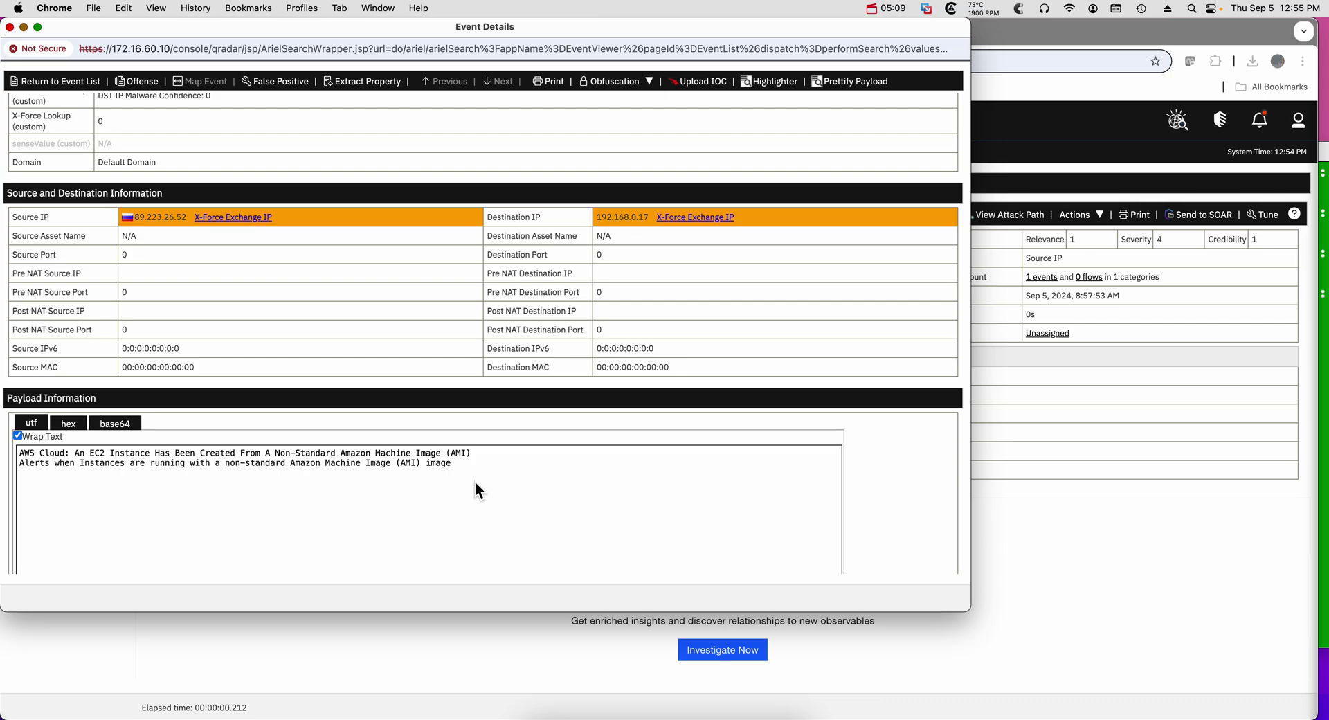
{"action": "scroll", "coordinate": [475, 480], "scroll_direction": "up", "scroll_amount": 7}
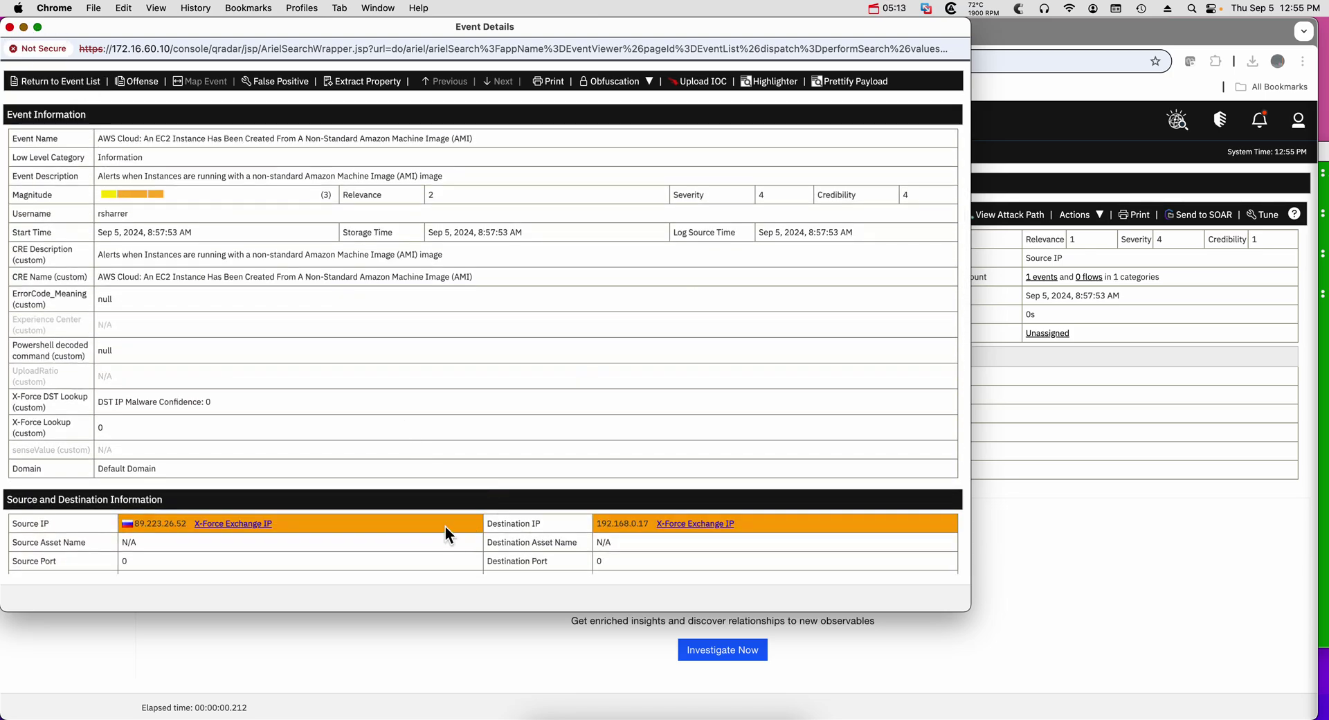
{"action": "left_click", "coordinate": [10, 27]}
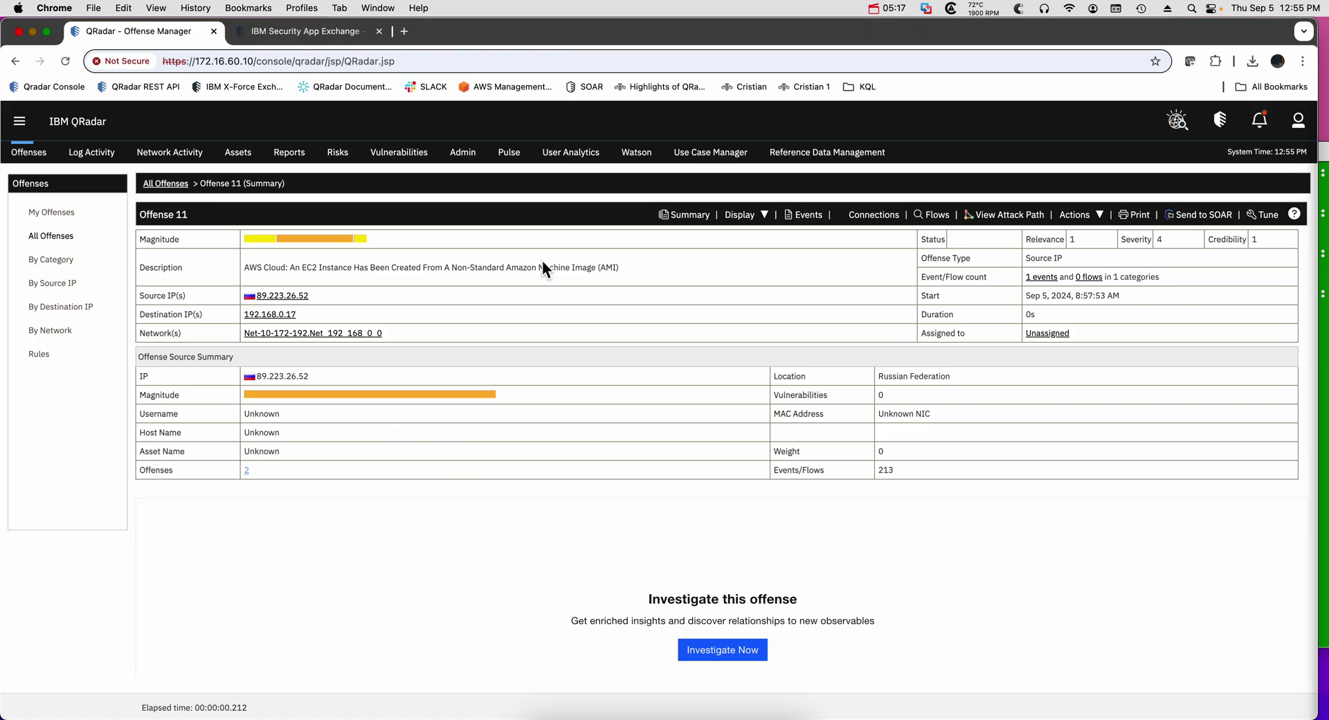
- Open the Event Highlighter configuration under Analyst Custom Searches and Toolbox in Admin, and enable Automatic Prettify Payload and Automatic Highlighter
{"action": "left_click", "coordinate": [459, 155]}
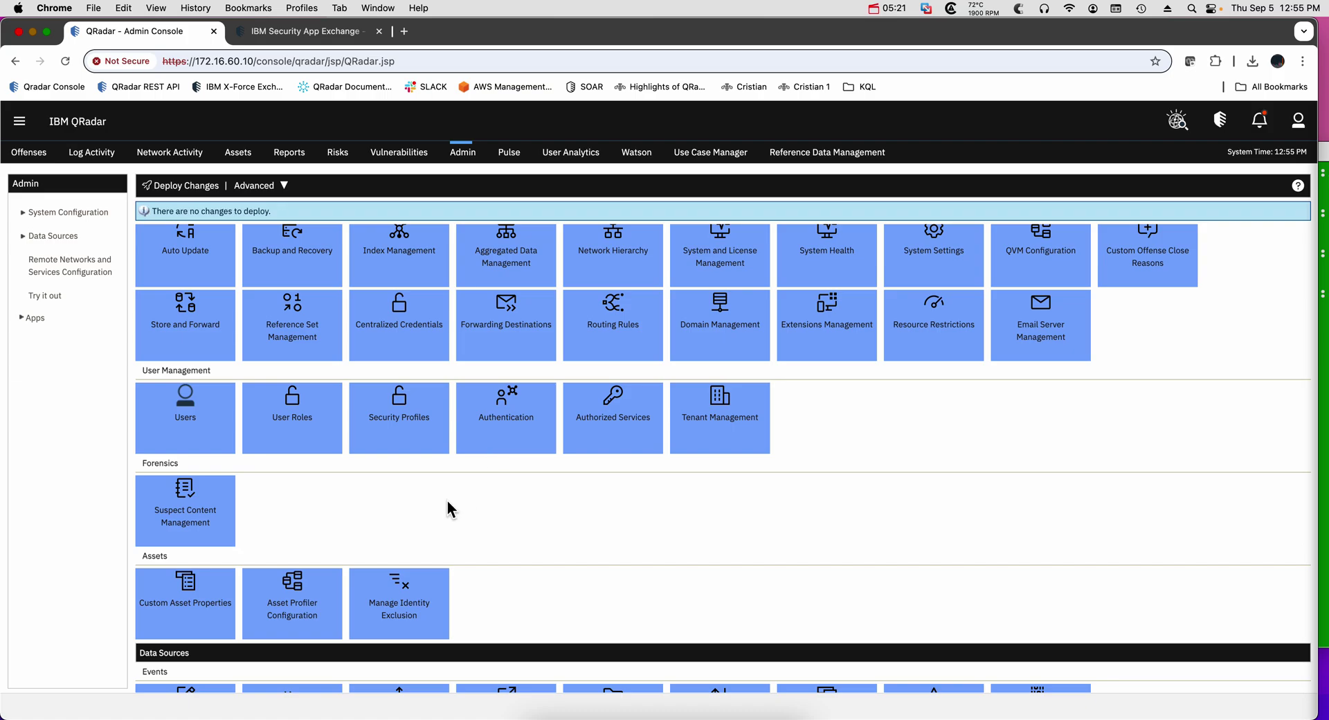
{"action": "scroll", "coordinate": [447, 504], "scroll_direction": "down", "scroll_amount": 3}
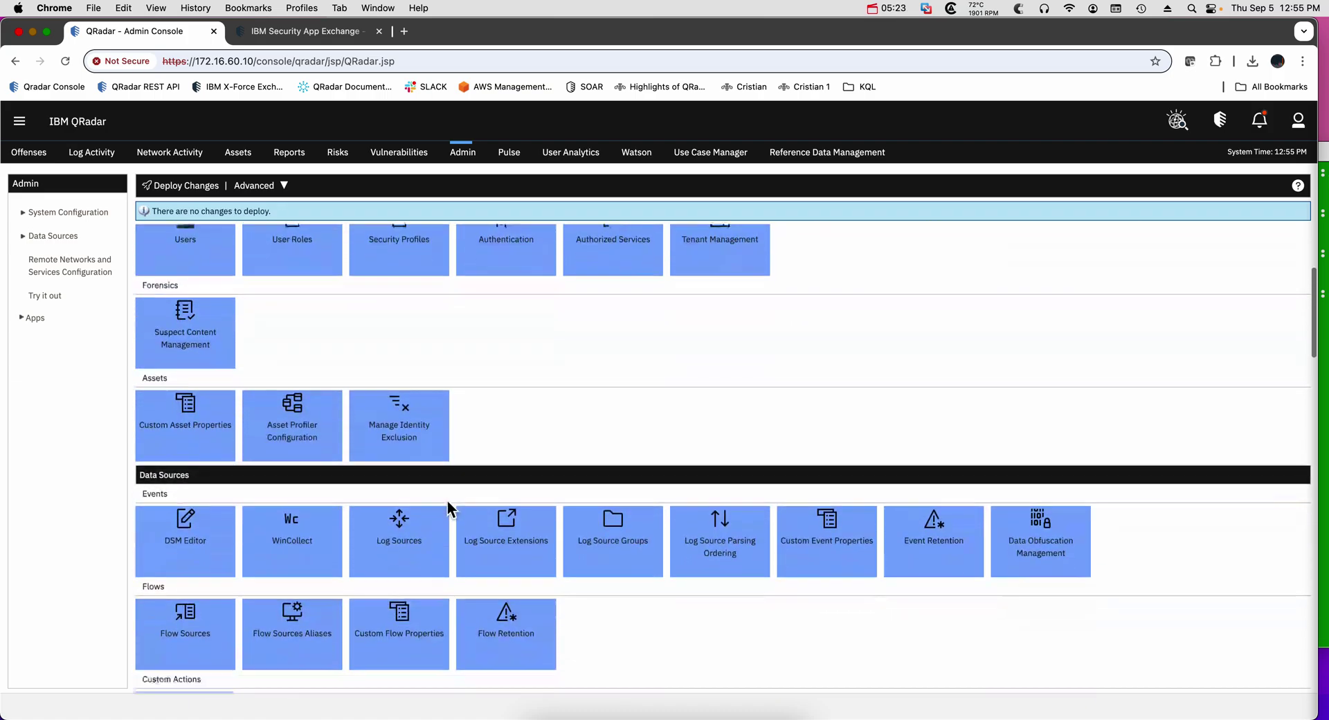
{"action": "scroll", "coordinate": [447, 500], "scroll_direction": "down", "scroll_amount": 6}
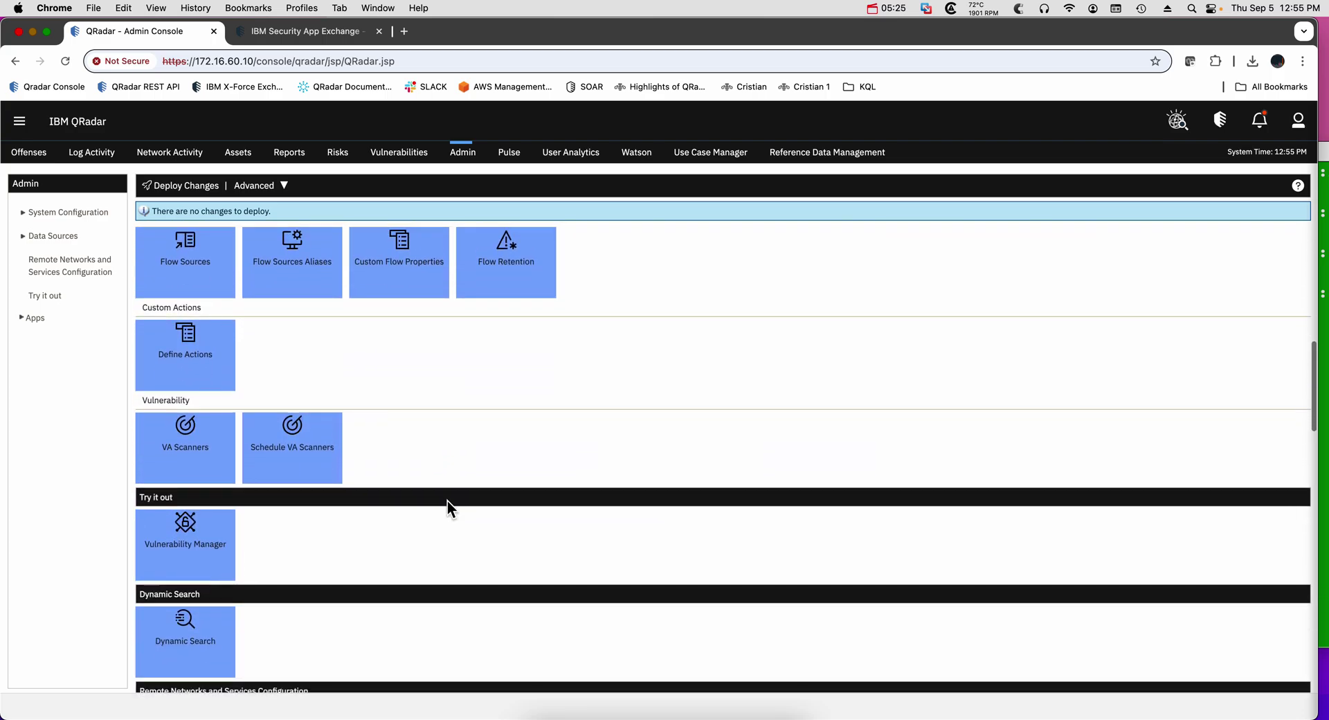
{"action": "scroll", "coordinate": [448, 501], "scroll_direction": "down", "scroll_amount": 5}
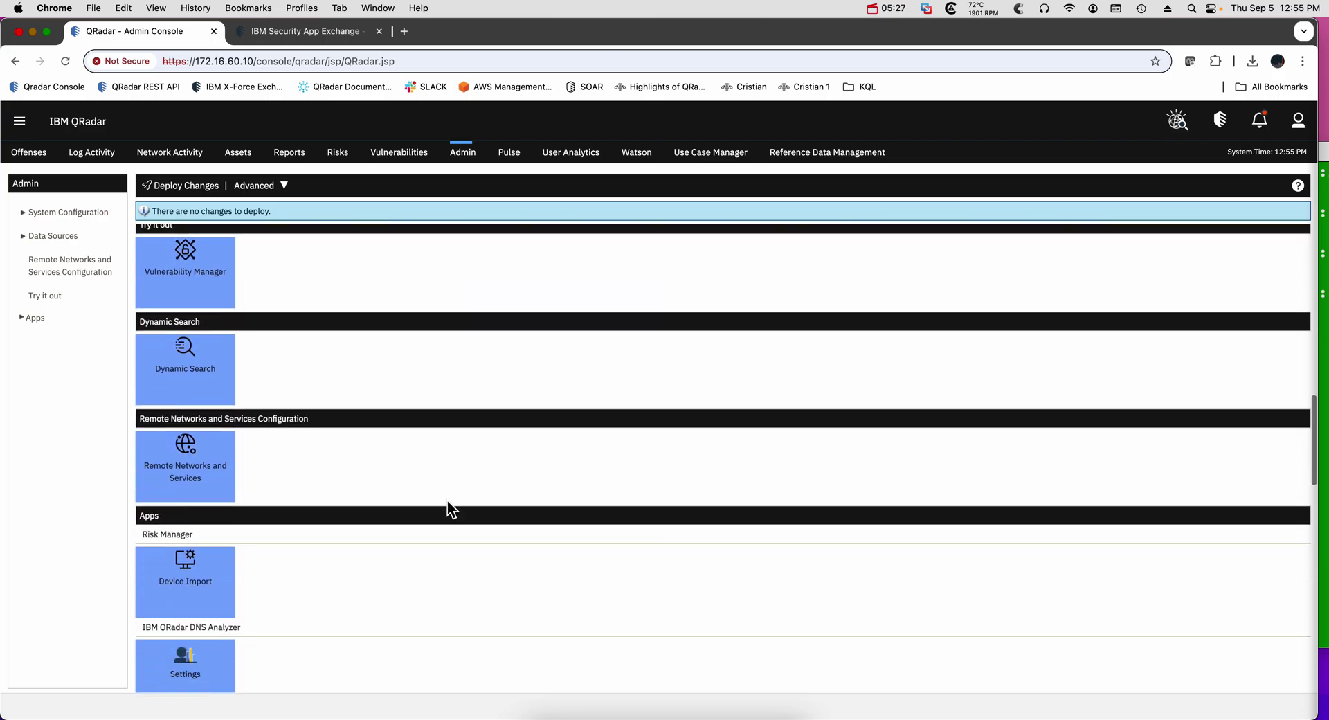
{"action": "scroll", "coordinate": [447, 501], "scroll_direction": "down", "scroll_amount": 1}
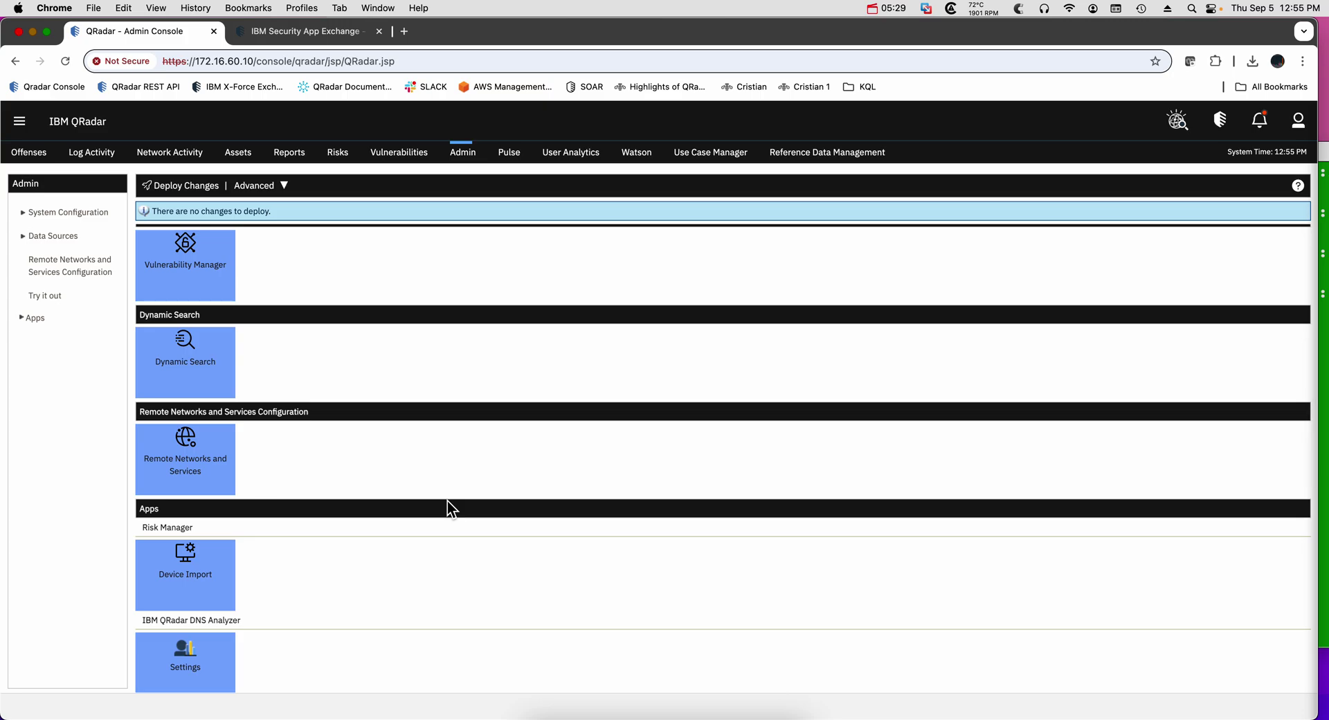
{"action": "scroll", "coordinate": [447, 500], "scroll_direction": "down", "scroll_amount": 10}
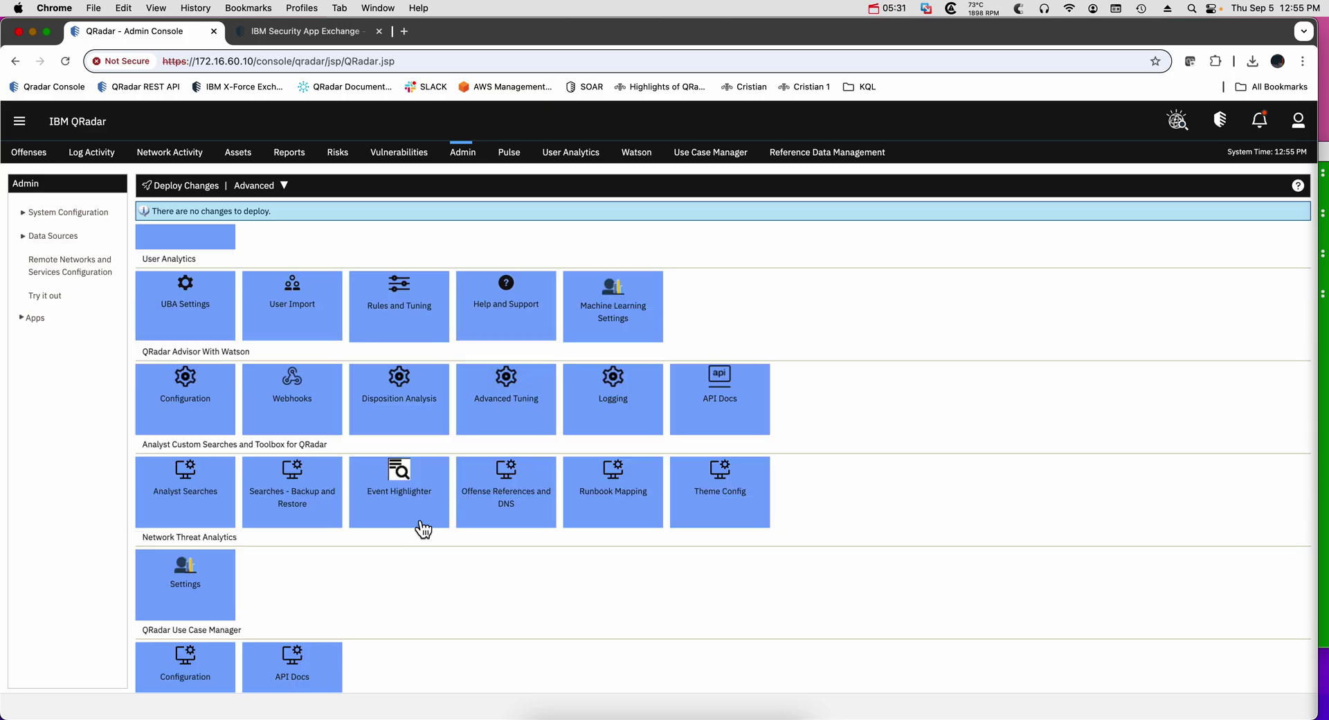
{"action": "left_click", "coordinate": [398, 500]}
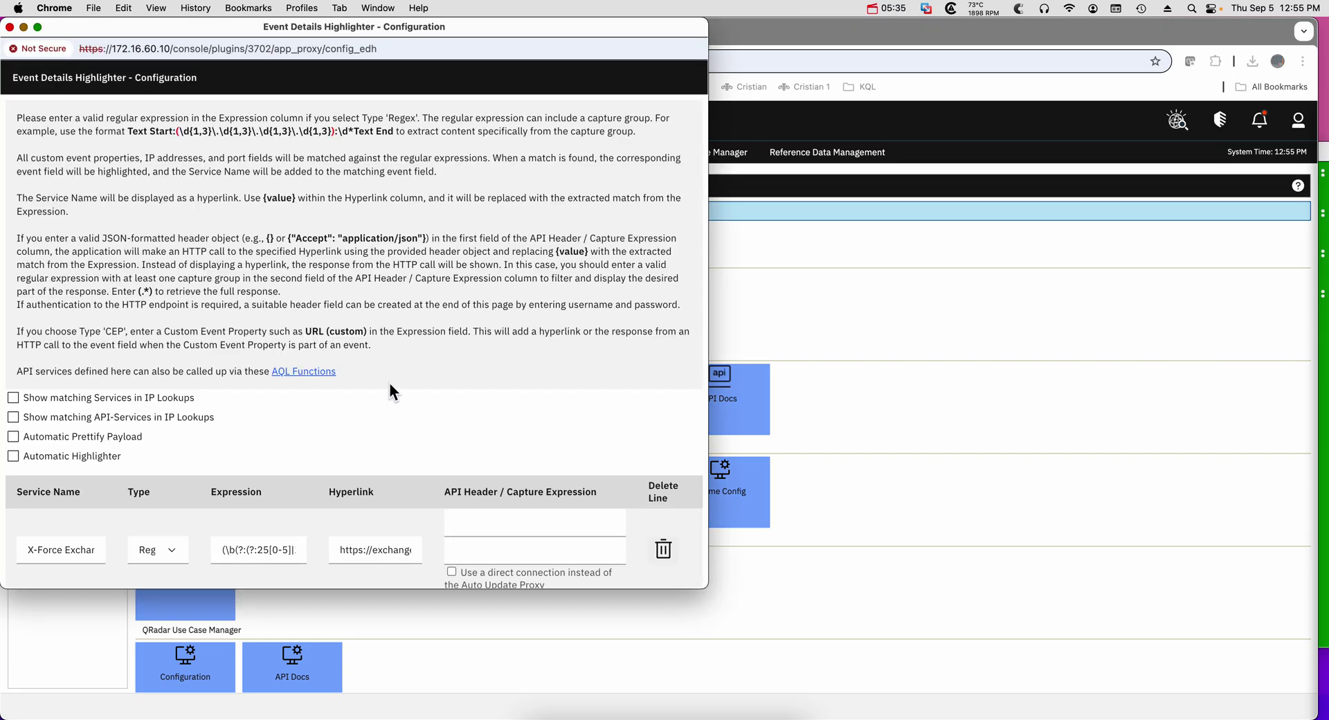
{"action": "left_click", "coordinate": [14, 438]}
{"action": "left_click", "coordinate": [14, 457]}
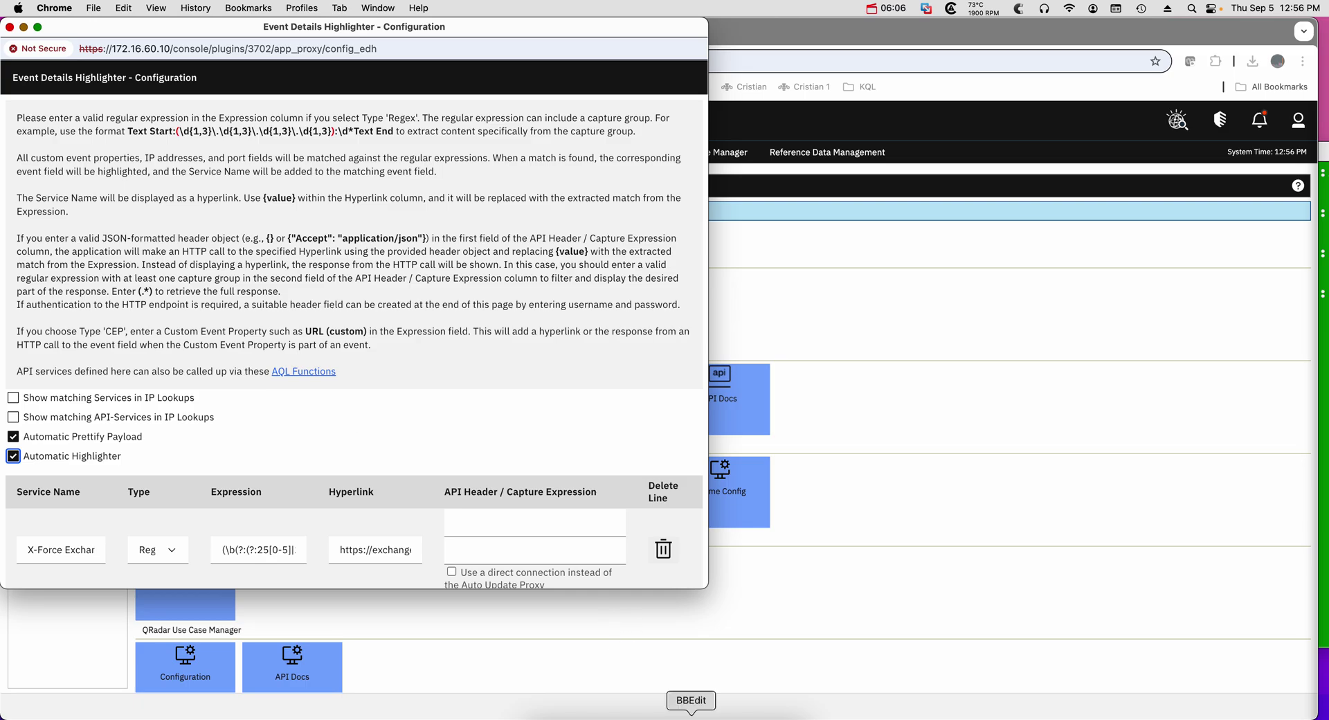
- Switch to the App Exchange page for Analyst Custom Searches and Toolbox and open its documentation
{"action": "left_click", "coordinate": [293, 31]}
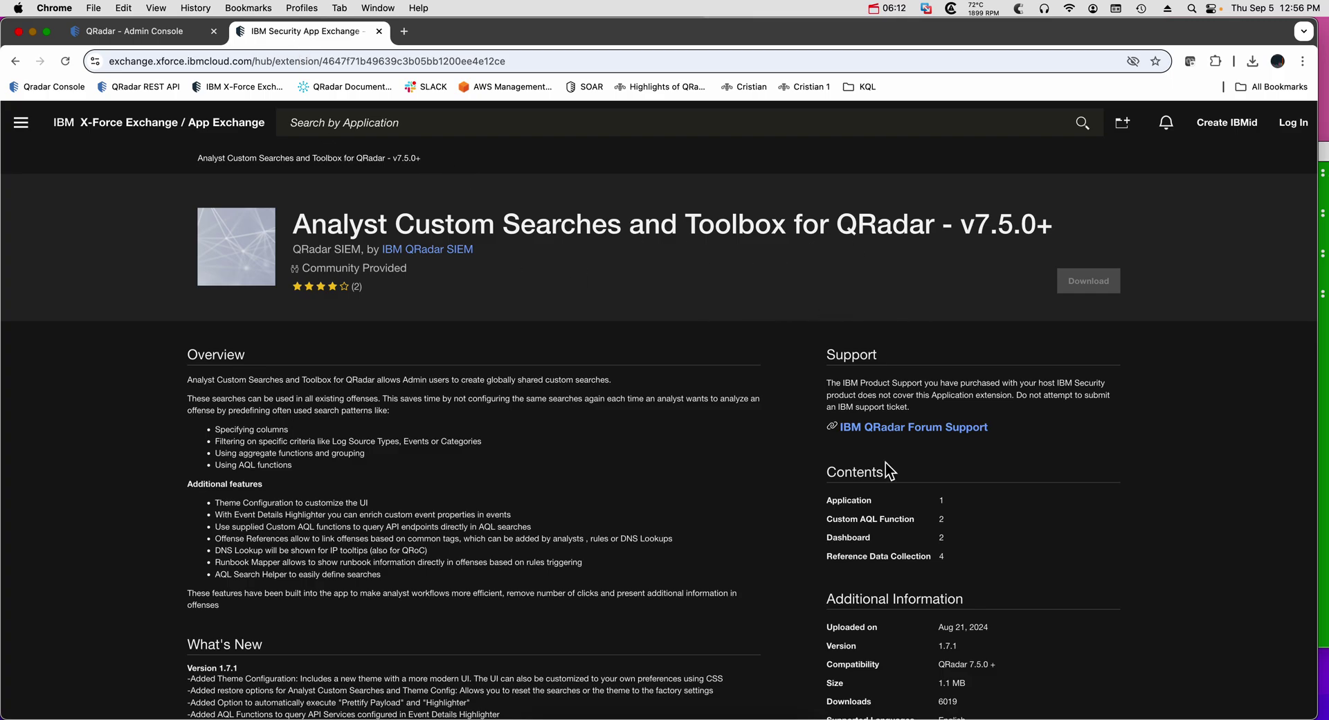
{"action": "scroll", "coordinate": [965, 476], "scroll_direction": "down", "scroll_amount": 3}
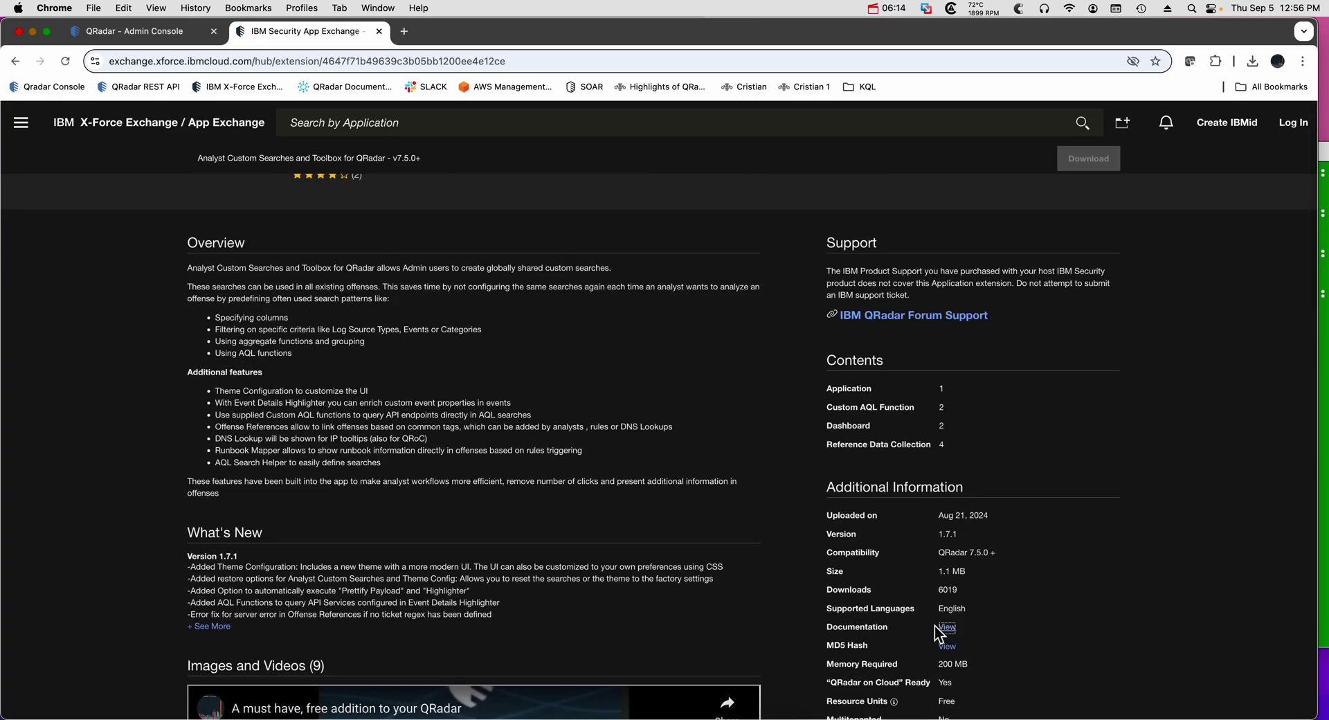
{"action": "left_click", "coordinate": [945, 627]}
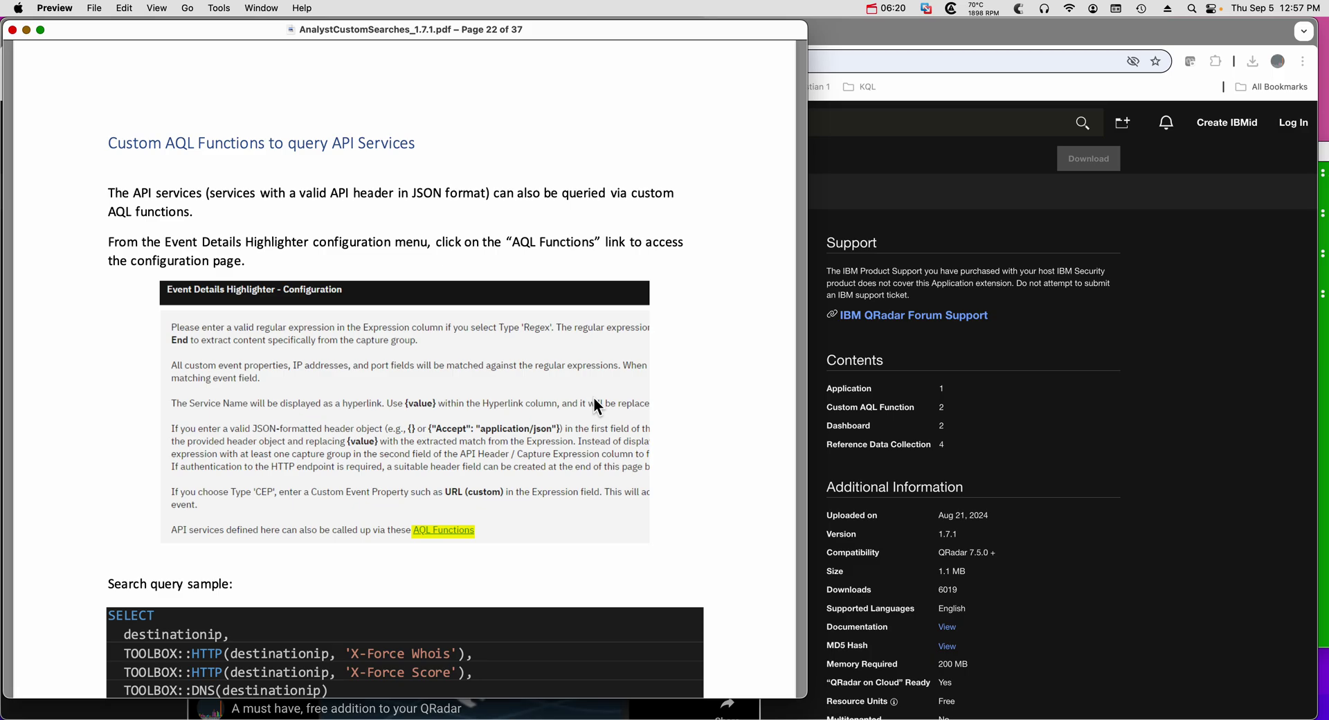
- Read the documentation on custom AQL functions for API services, from the search query sample through the deployment section
{"action": "scroll", "coordinate": [396, 246], "scroll_direction": "down", "scroll_amount": 5}
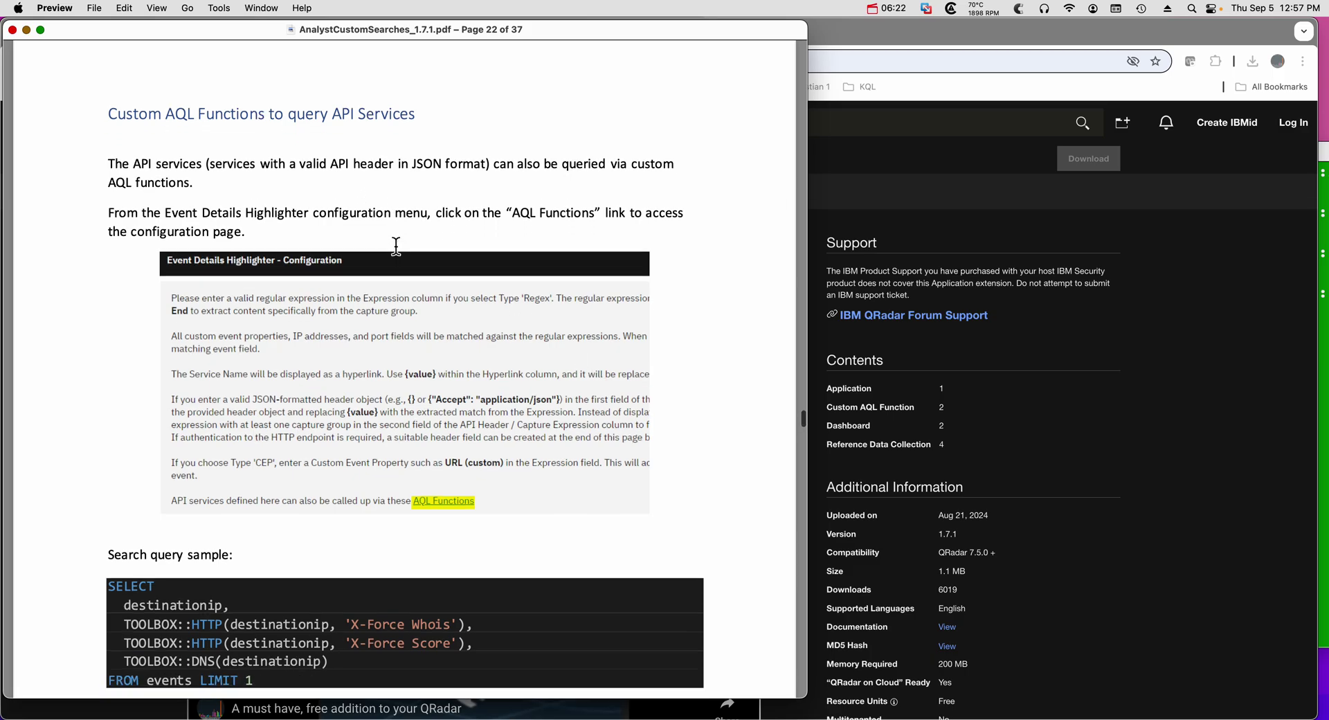
{"action": "scroll", "coordinate": [396, 246], "scroll_direction": "down", "scroll_amount": 12}
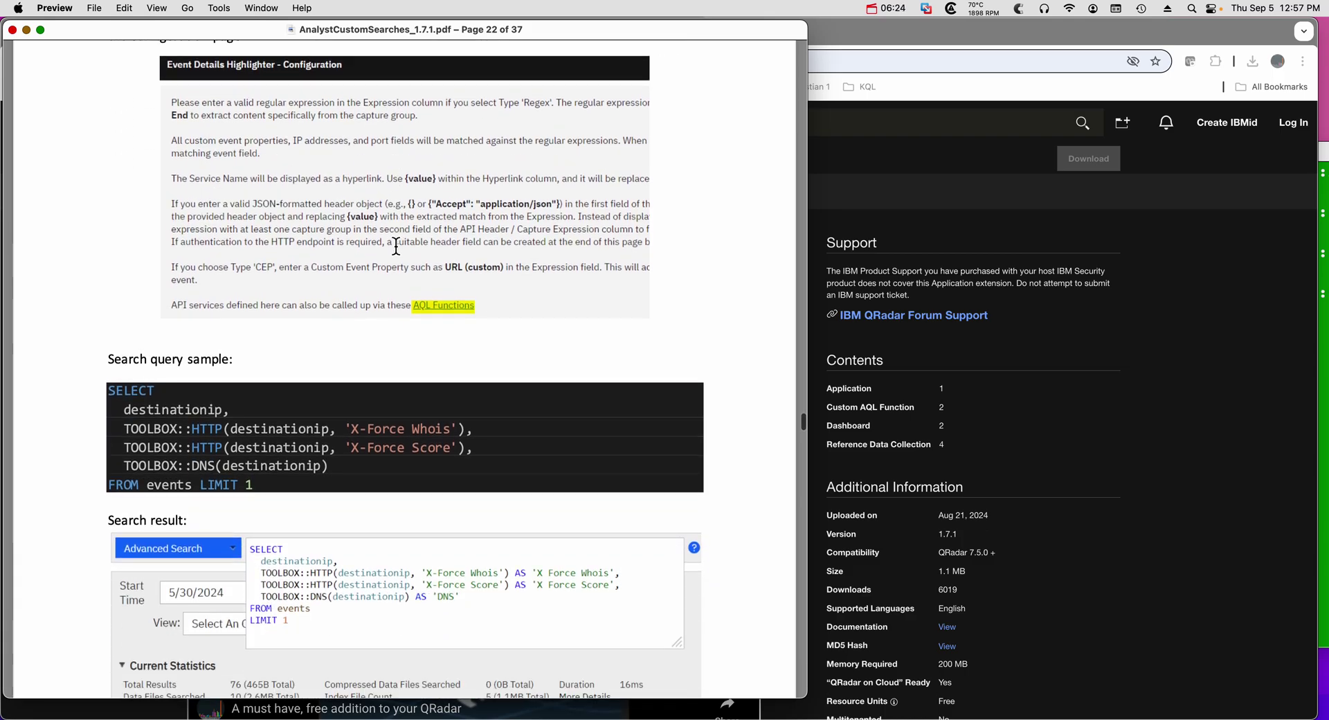
{"action": "scroll", "coordinate": [396, 247], "scroll_direction": "down", "scroll_amount": 1}
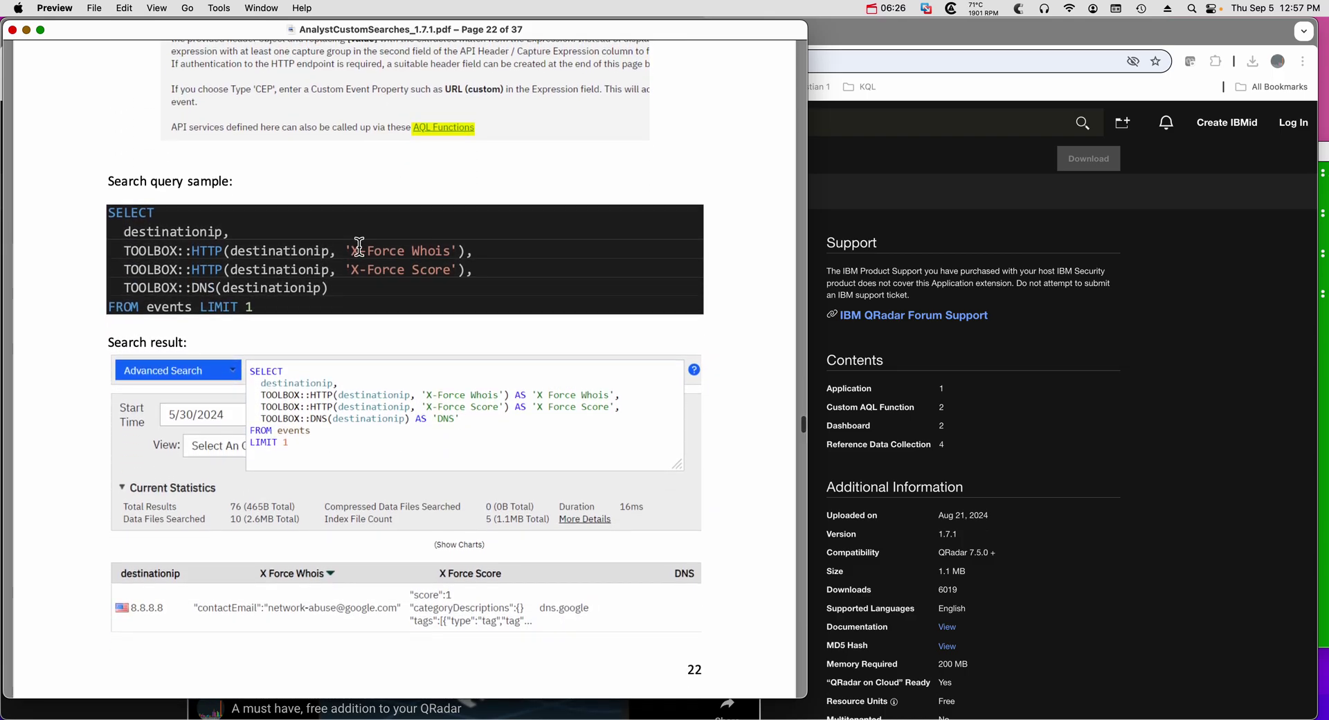
{"action": "scroll", "coordinate": [364, 401], "scroll_direction": "down", "scroll_amount": 9}
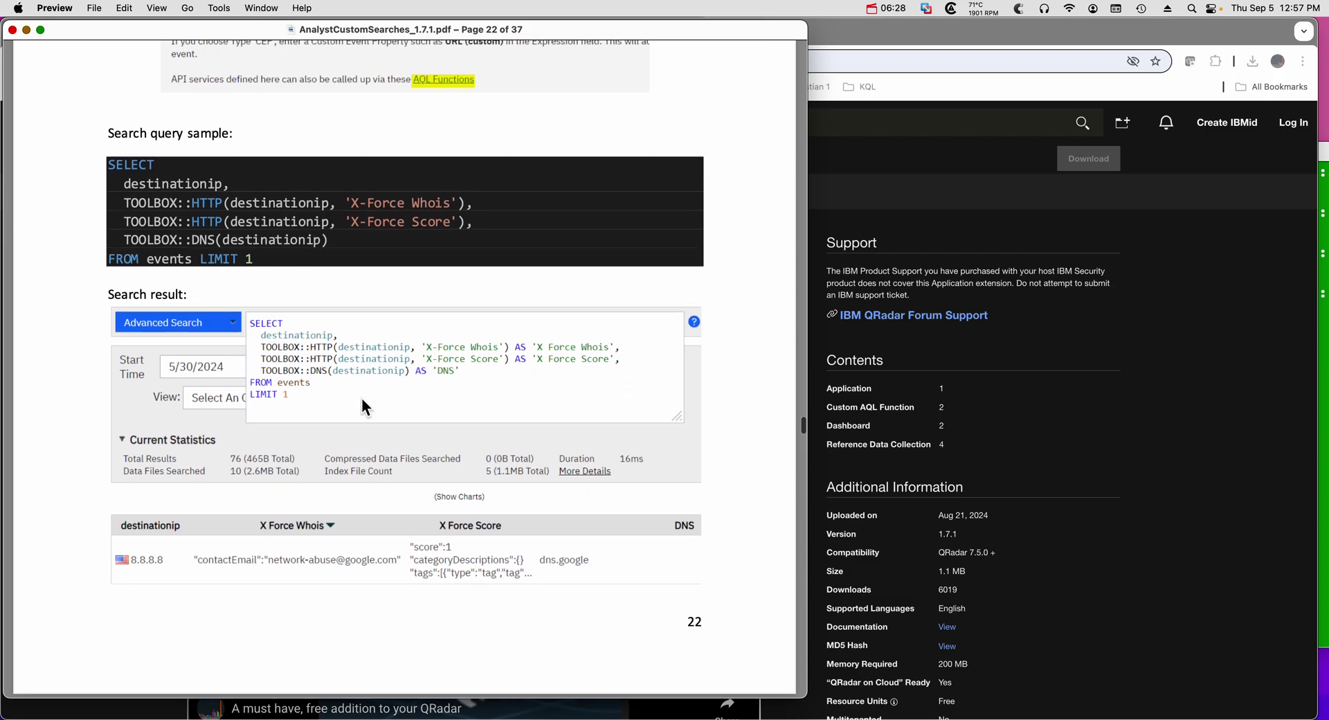
{"action": "scroll", "coordinate": [363, 401], "scroll_direction": "down", "scroll_amount": 6}
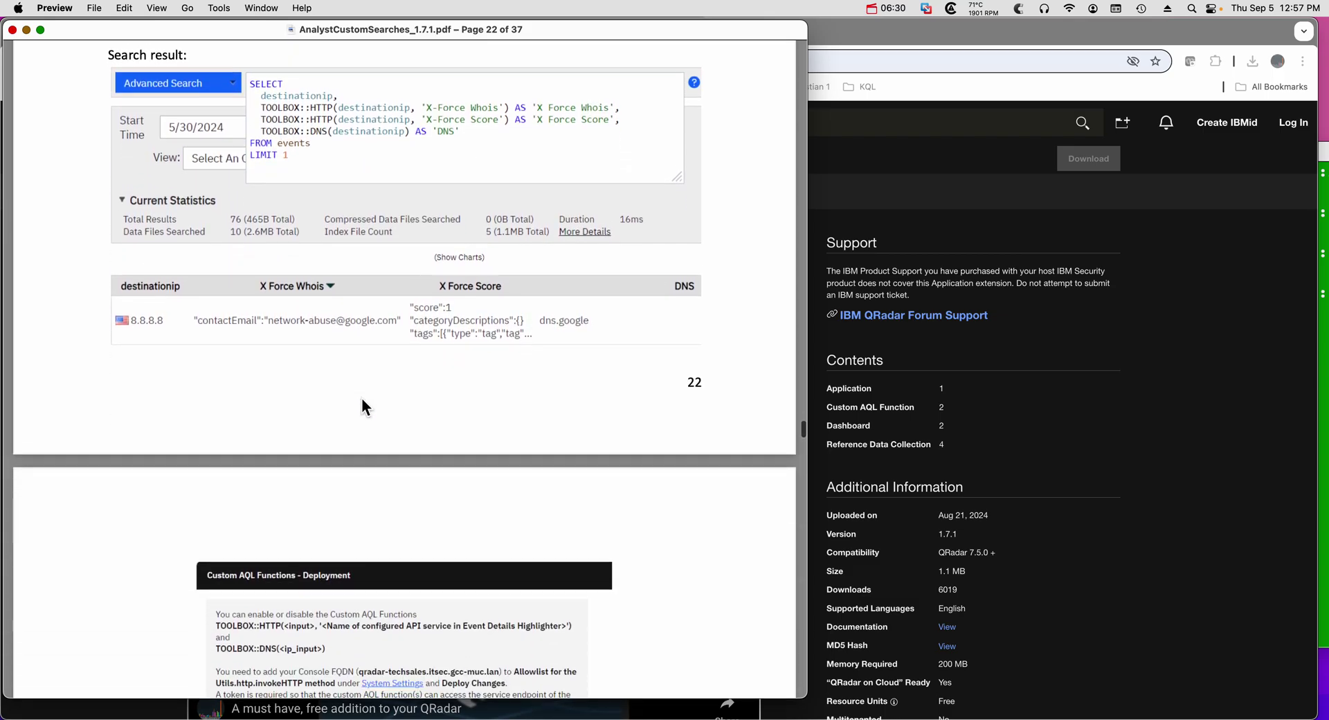
{"action": "scroll", "coordinate": [365, 407], "scroll_direction": "down", "scroll_amount": 12}
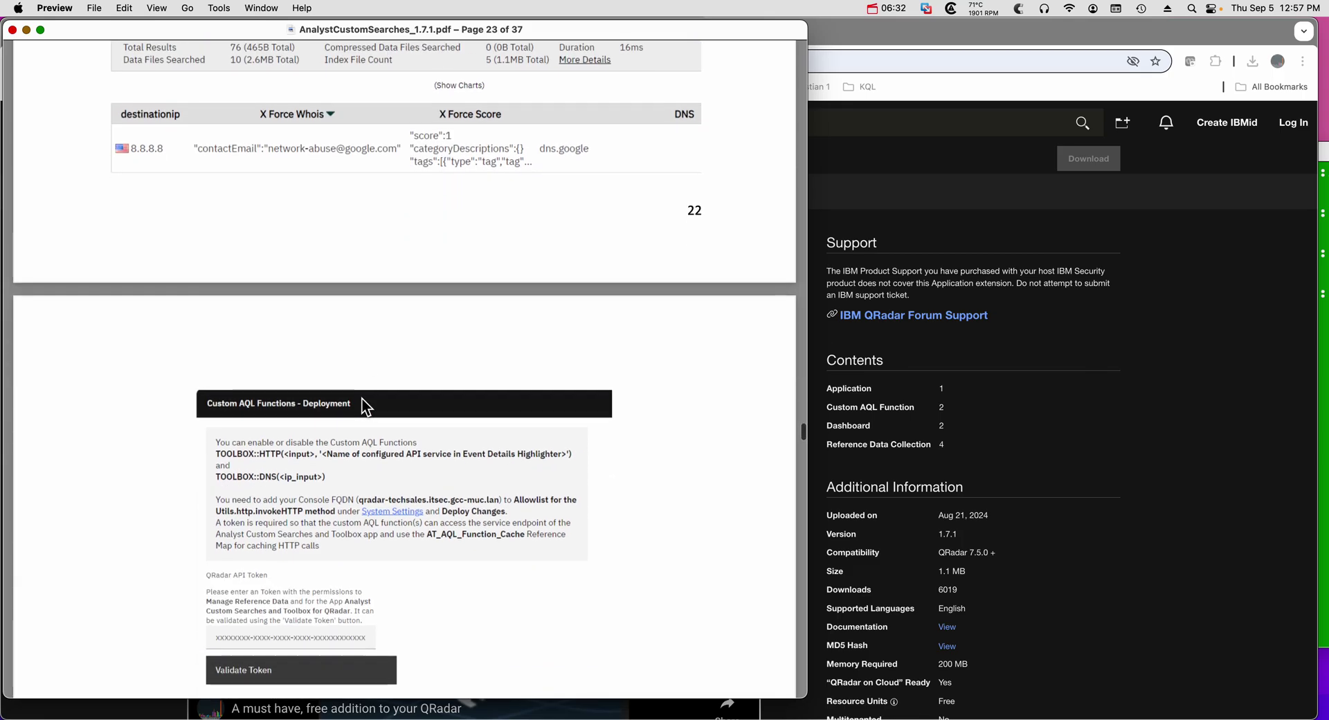